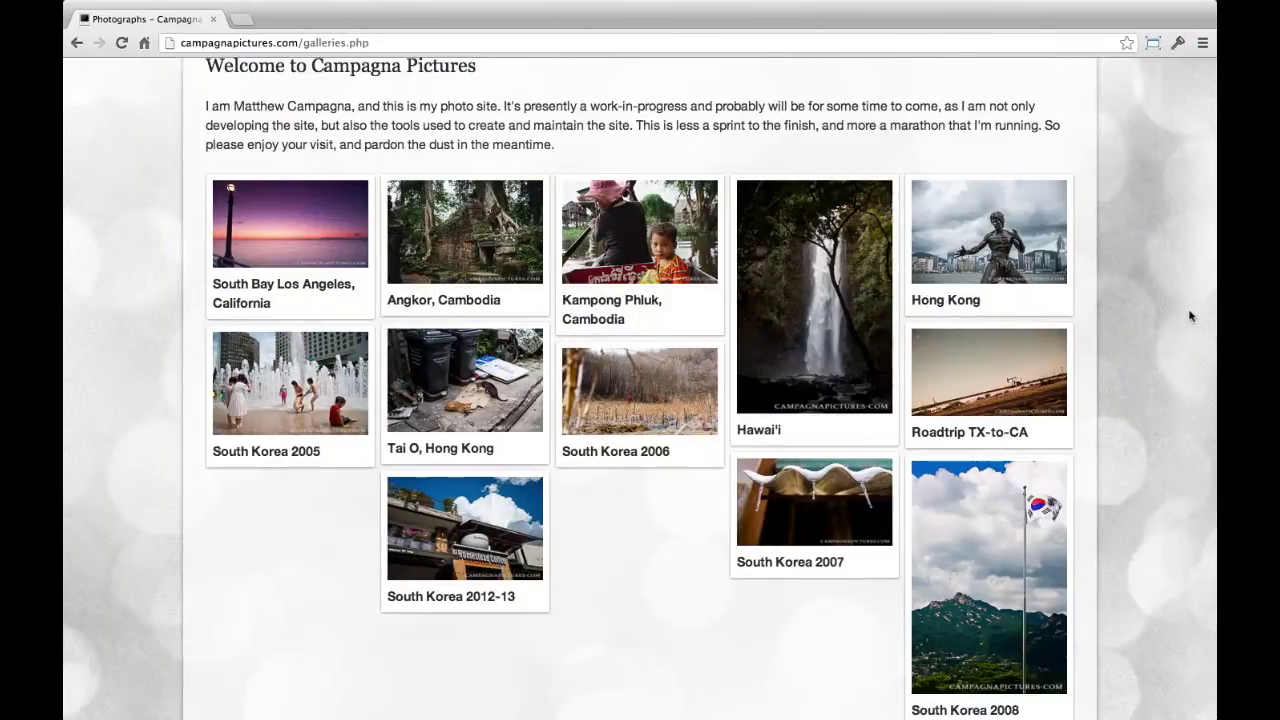
Step: Scroll through the site's existing photo galleries in Chrome, then switch back to Lightroom
{"action": "scroll", "coordinate": [928, 209], "scroll_direction": "up", "scroll_amount": 3}
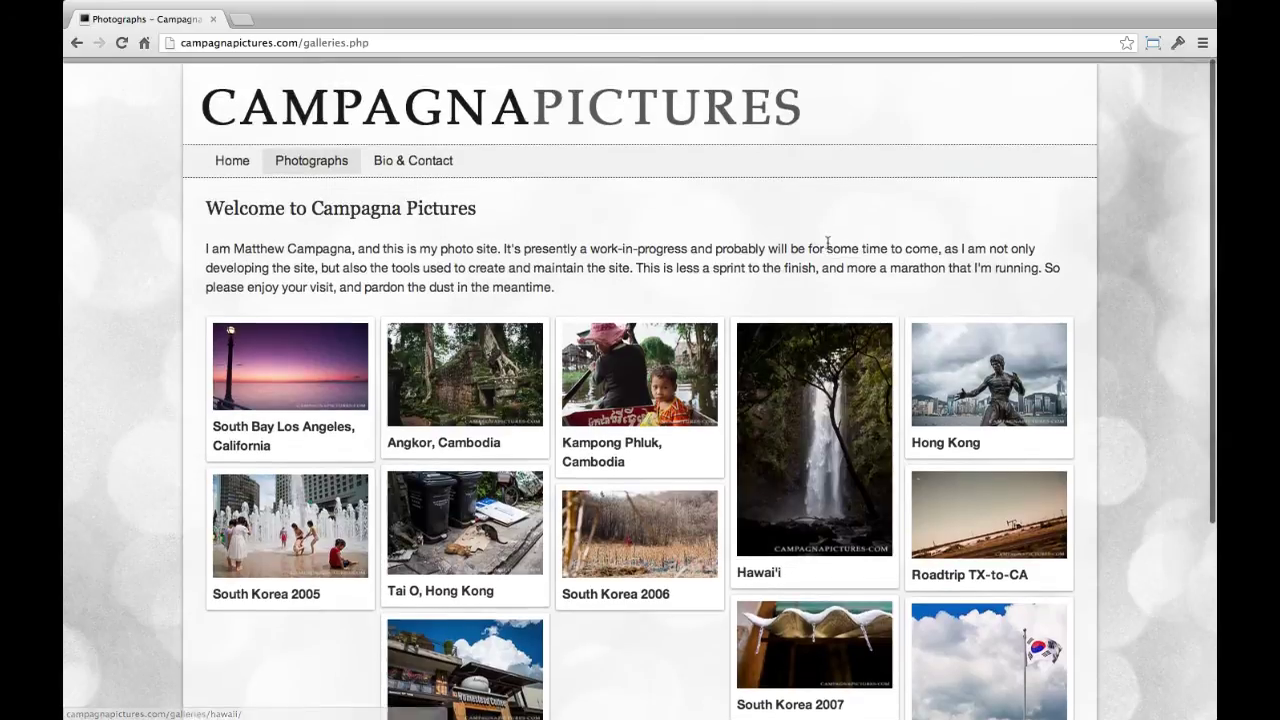
{"action": "scroll", "coordinate": [1175, 279], "scroll_direction": "down", "scroll_amount": 5}
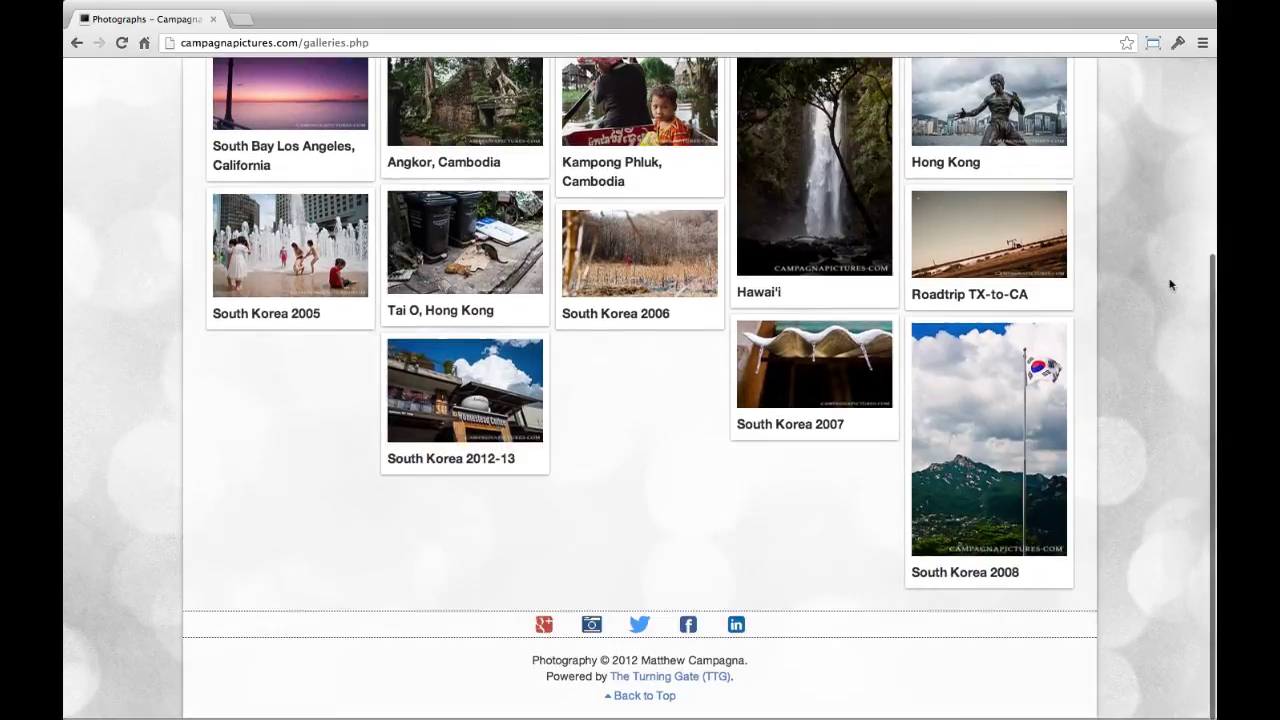
{"action": "scroll", "coordinate": [1170, 285], "scroll_direction": "up", "scroll_amount": 5}
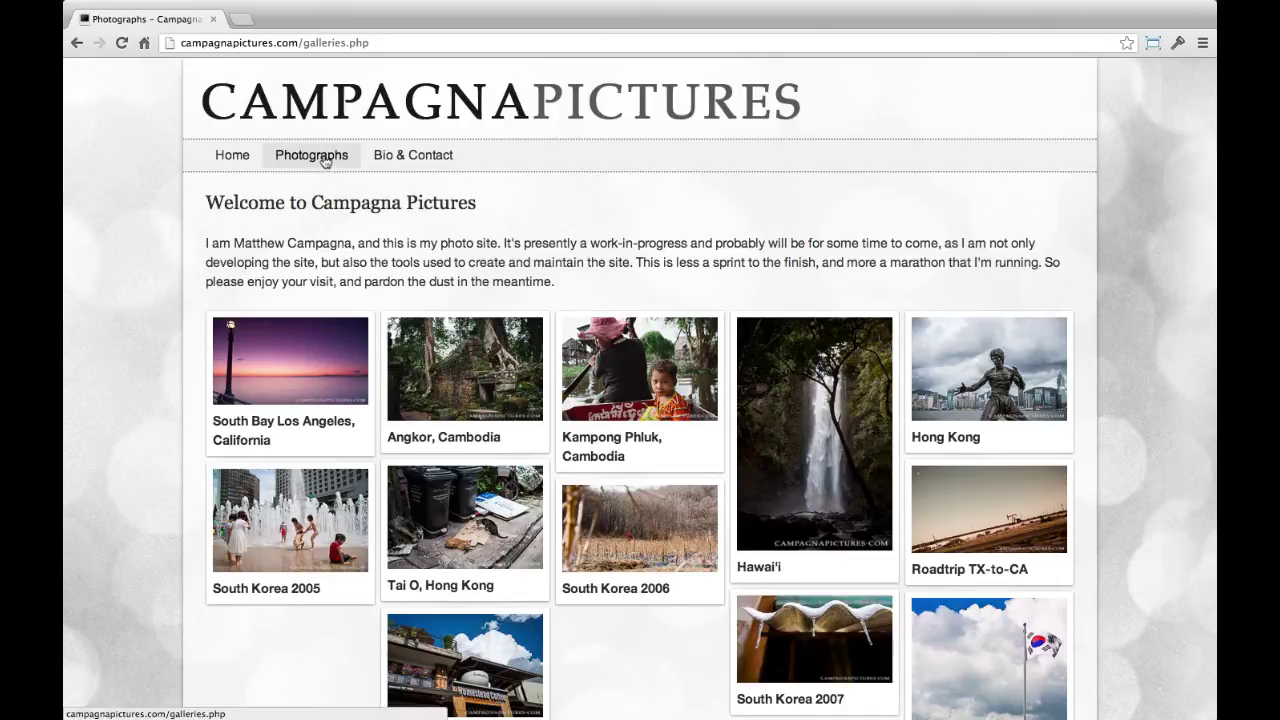
{"action": "scroll", "coordinate": [920, 246], "scroll_direction": "down", "scroll_amount": 2}
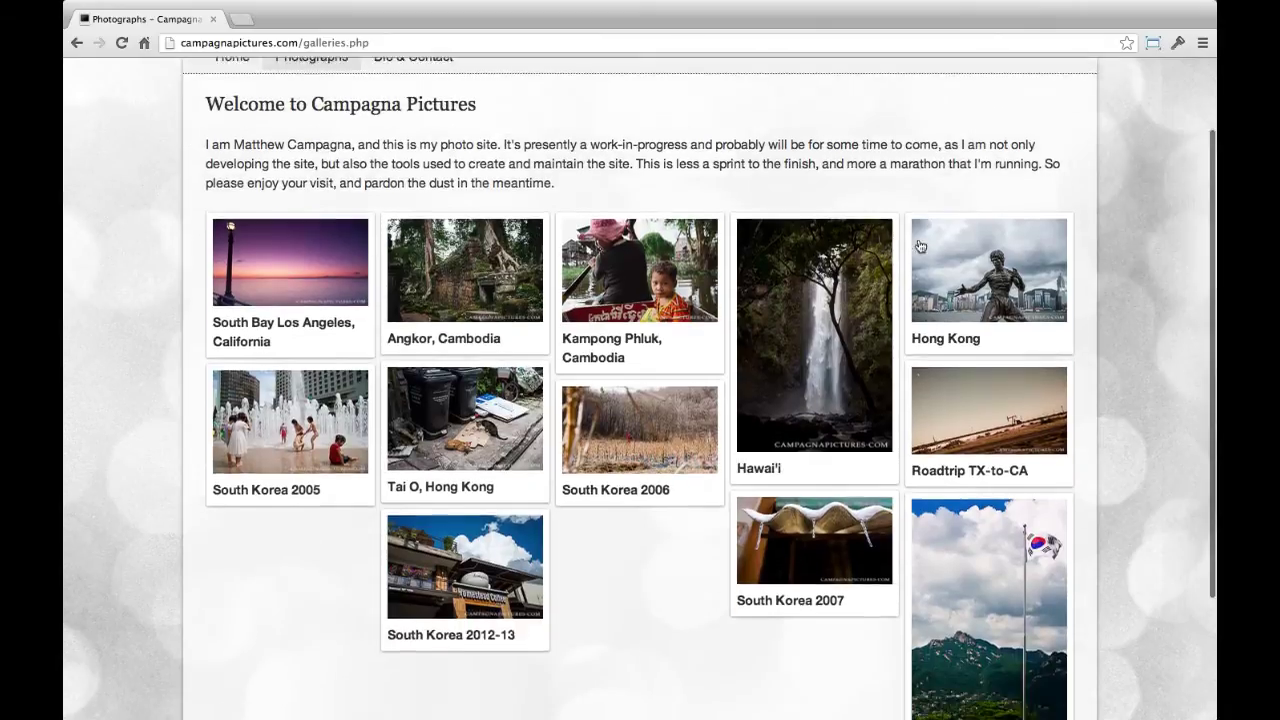
{"action": "scroll", "coordinate": [920, 246], "scroll_direction": "down", "scroll_amount": 2}
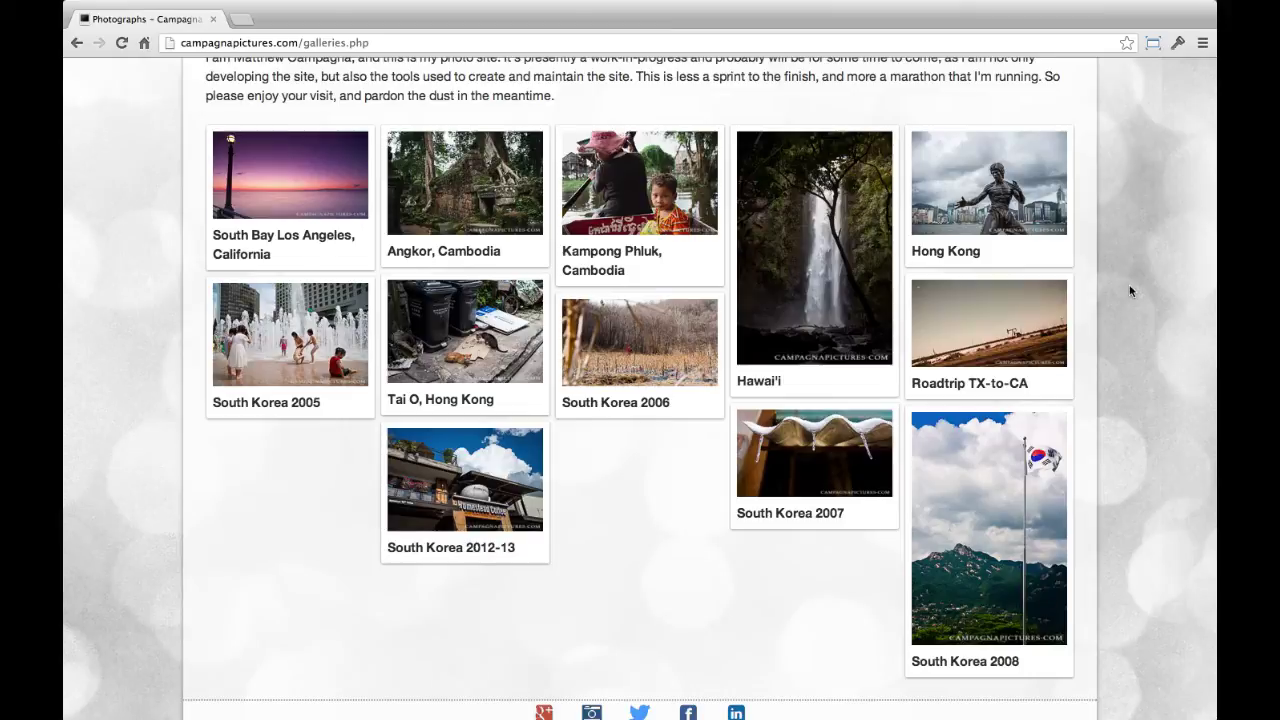
{"action": "scroll", "coordinate": [1131, 292], "scroll_direction": "up", "scroll_amount": 4}
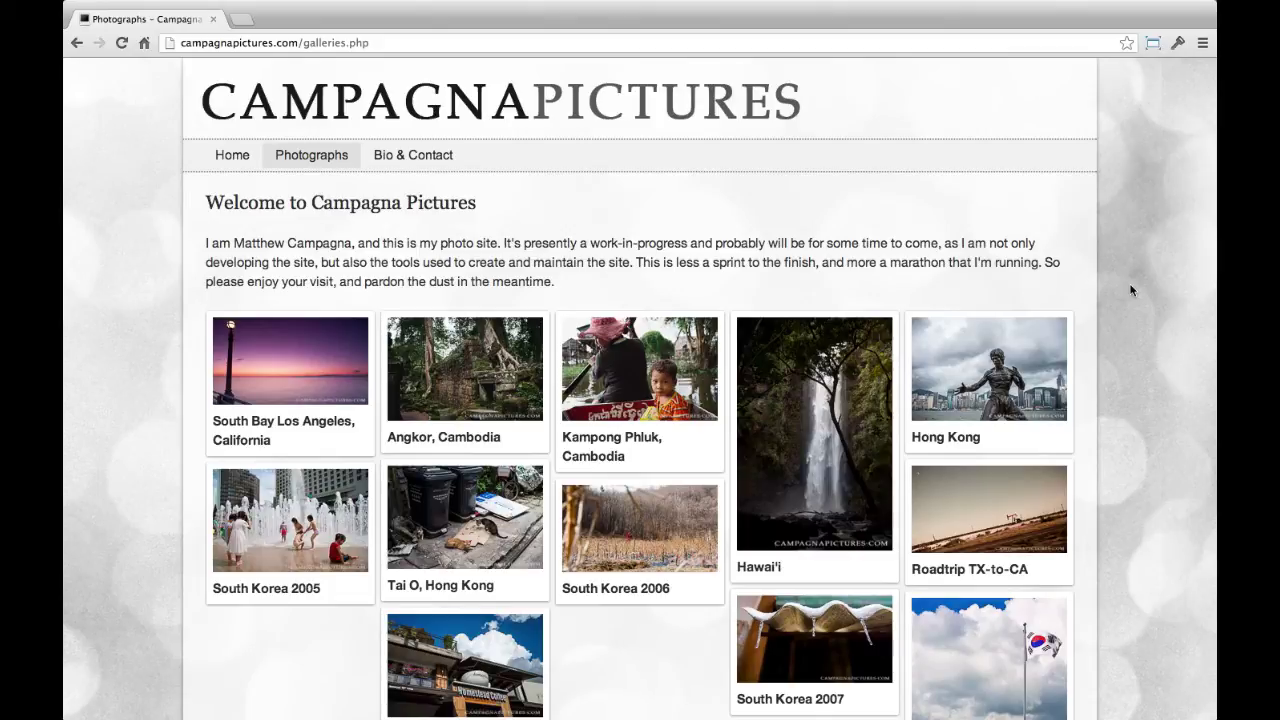
{"action": "key", "text": "super+Tab"}
{"action": "key", "text": "super+Tab"}
{"action": "key", "text": "super+Tab"}
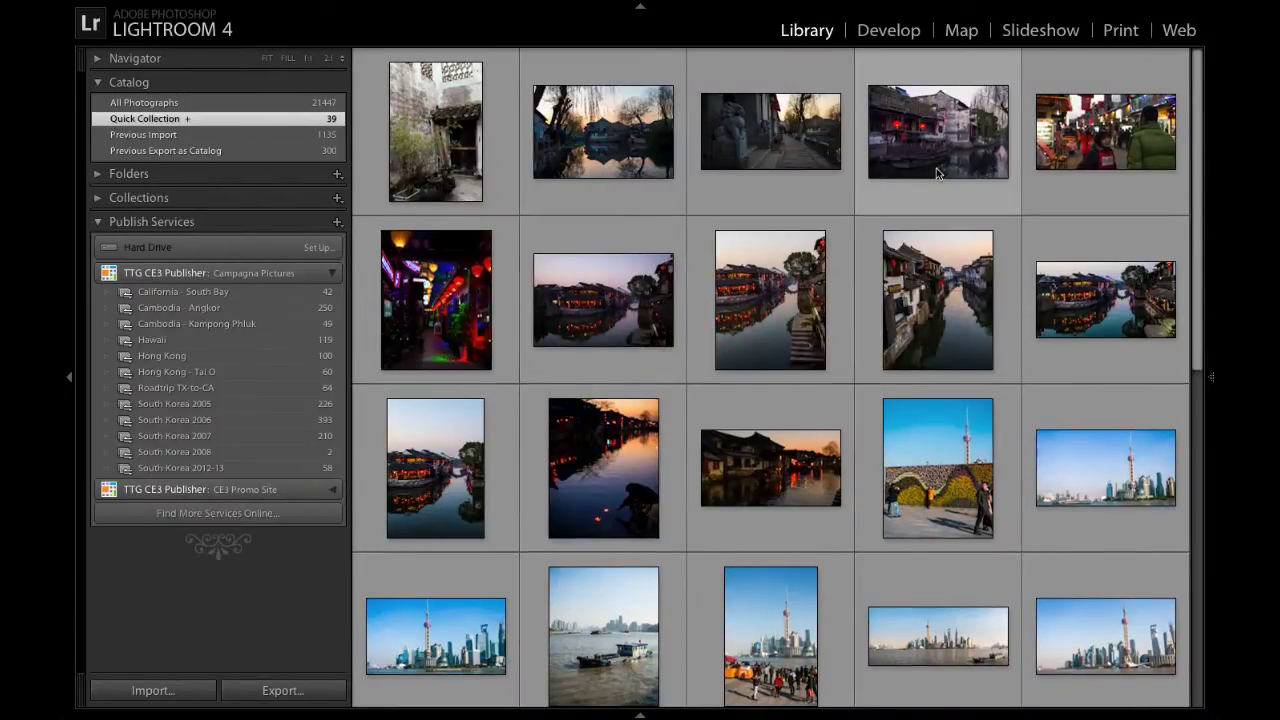
Step: Choose Create Album under TTG CE3 Publisher: Campagna Pictures in the Publish Services panel
{"action": "scroll", "coordinate": [935, 175], "scroll_direction": "down", "scroll_amount": 5}
{"action": "scroll", "coordinate": [935, 175], "scroll_direction": "up", "scroll_amount": 5}
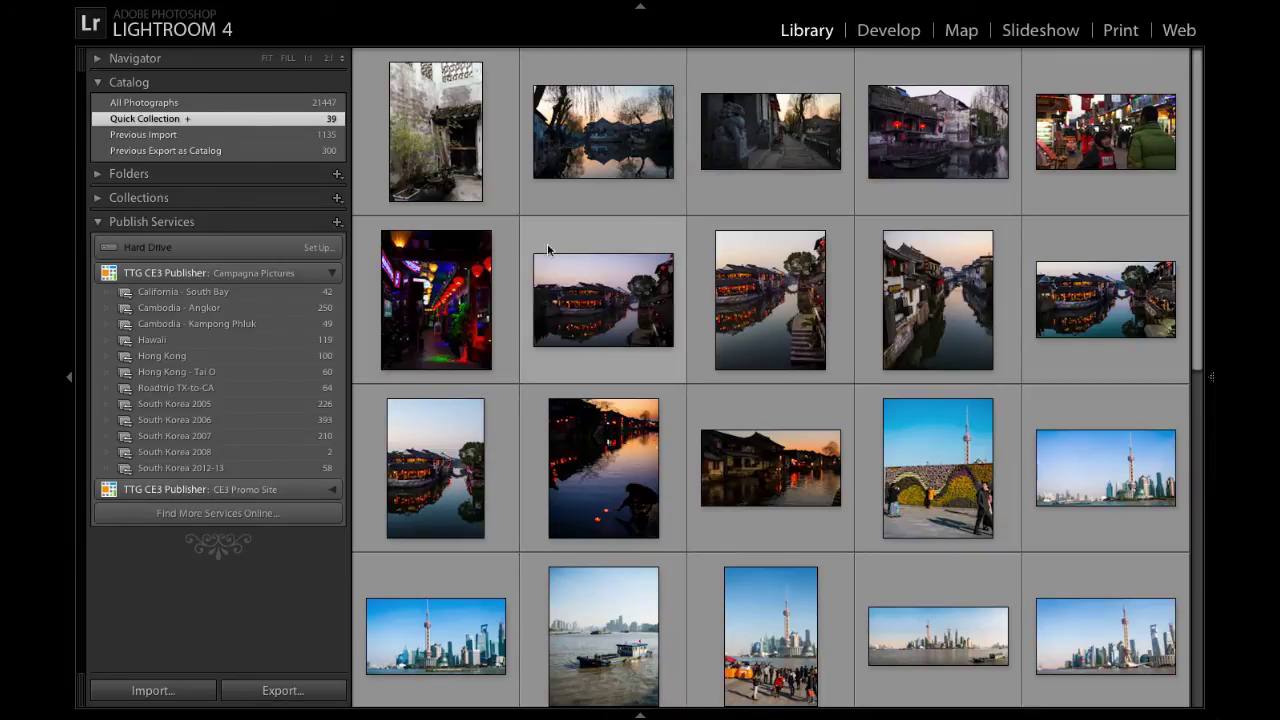
{"action": "left_click", "coordinate": [338, 224]}
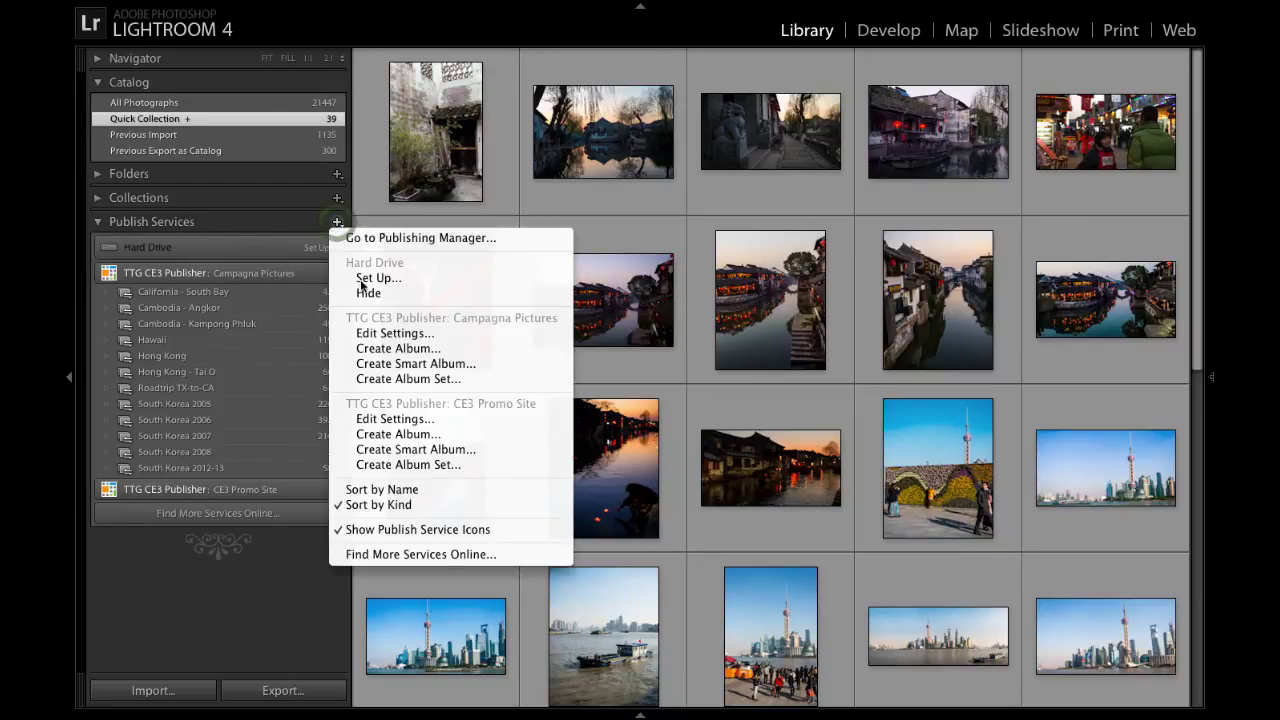
{"action": "left_click", "coordinate": [381, 349]}
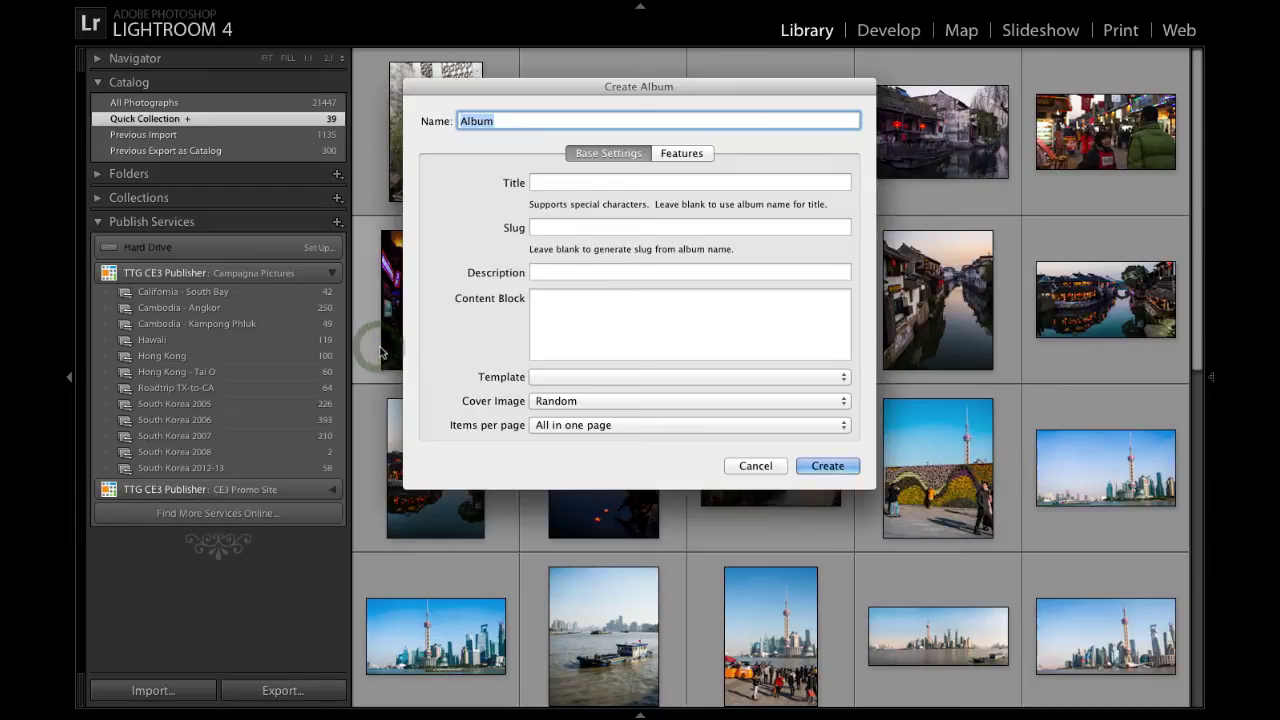
Step: Create the album with name China, slug china and description 'Images from China'
{"action": "type", "text": "China"}
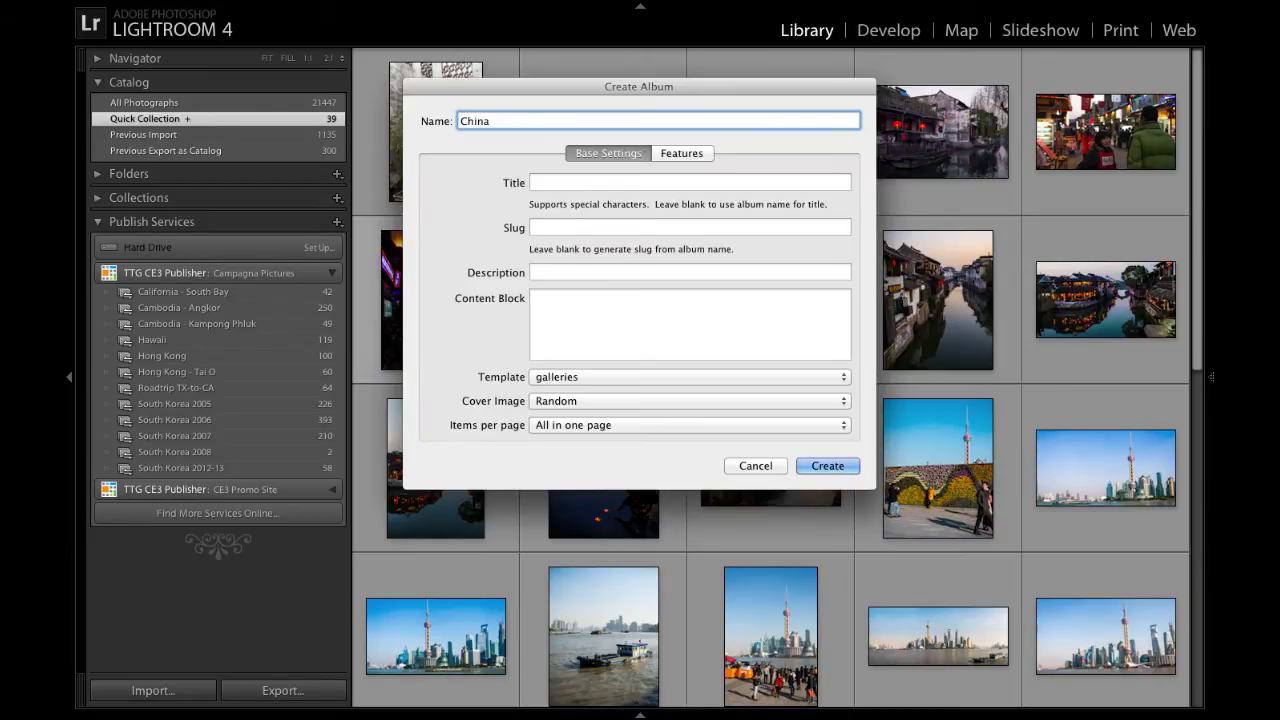
{"action": "key", "text": "Tab"}
{"action": "type", "text": "China"}
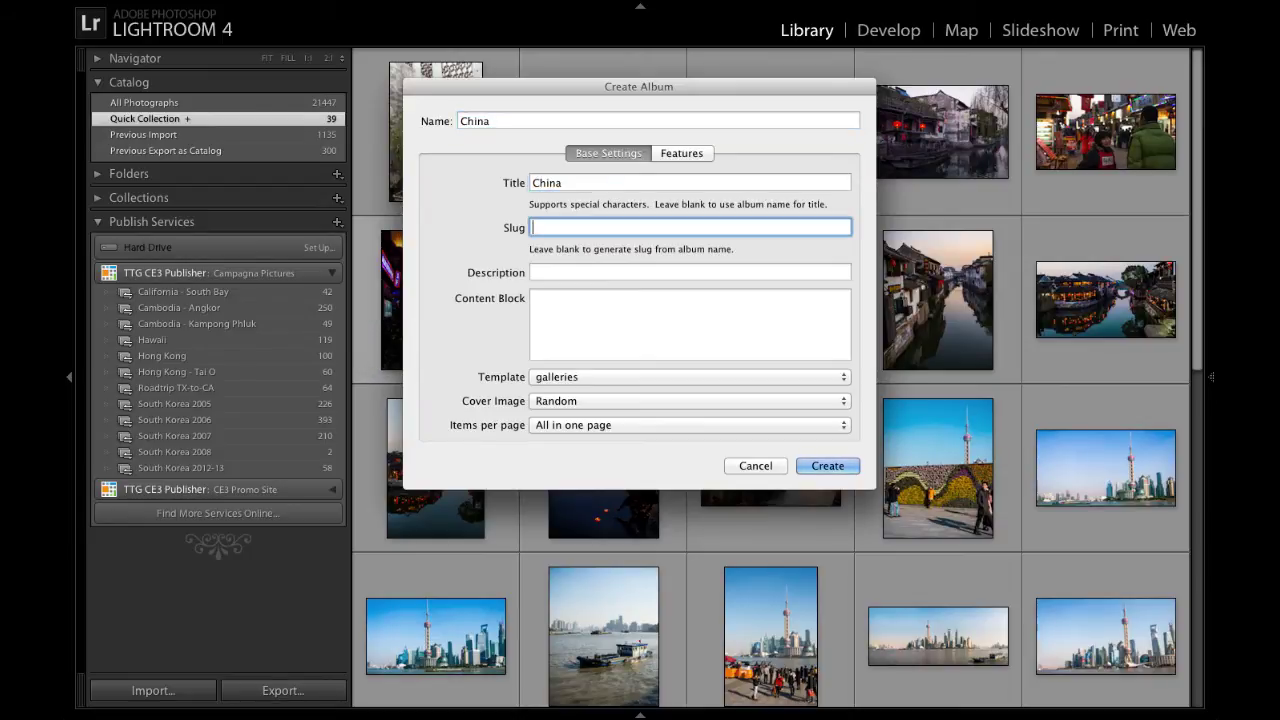
{"action": "key", "text": "Tab"}
{"action": "type", "text": "china"}
{"action": "key", "text": "Tab"}
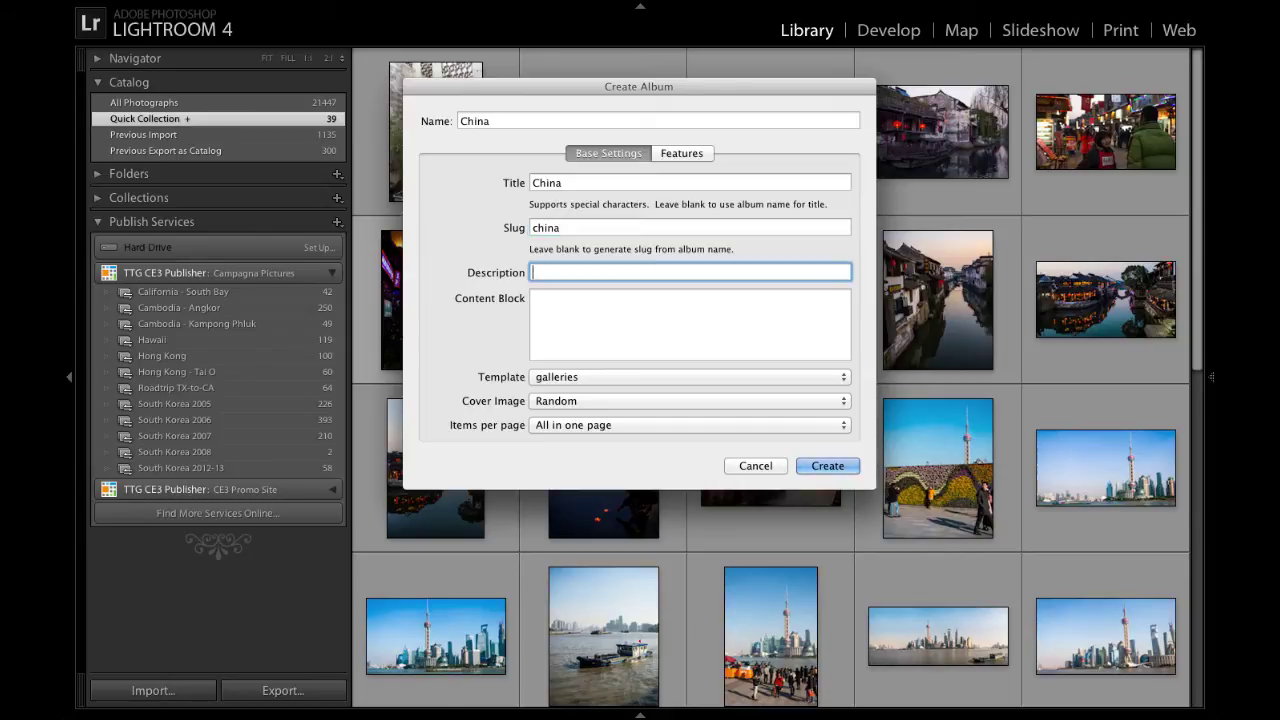
{"action": "type", "text": "Images from China"}
{"action": "left_click", "coordinate": [563, 329]}
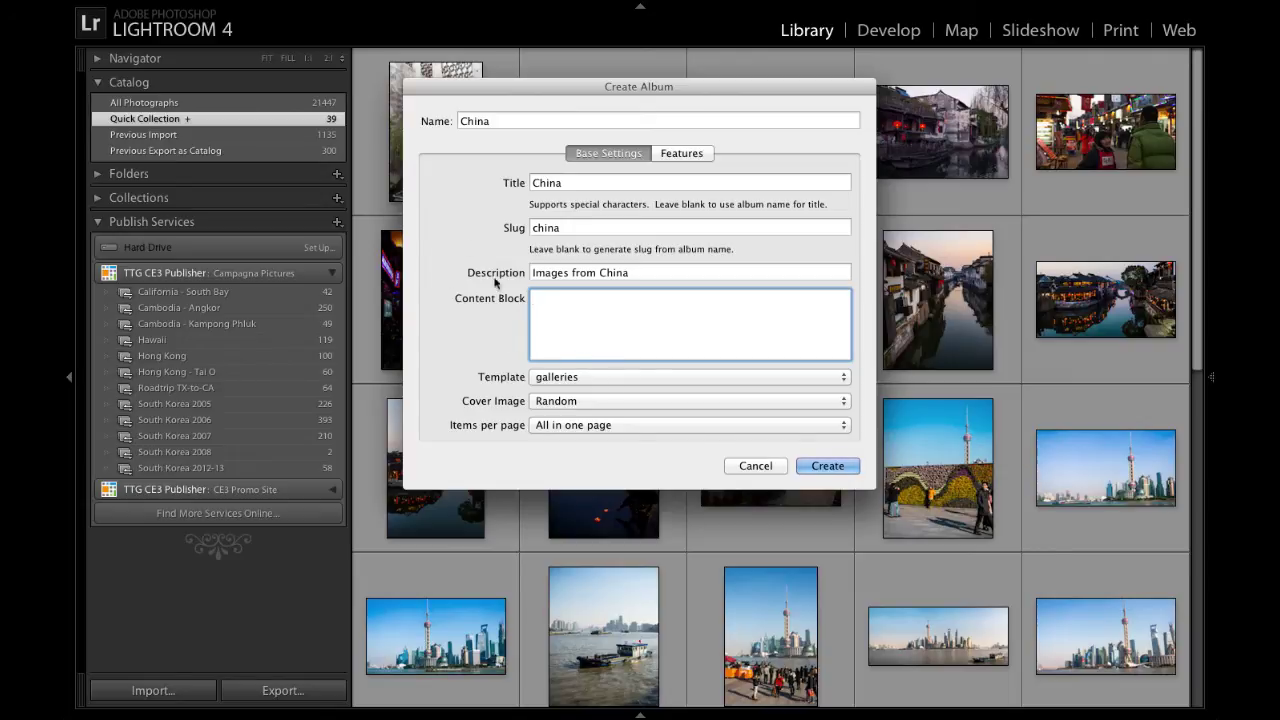
{"action": "left_click", "coordinate": [827, 466]}
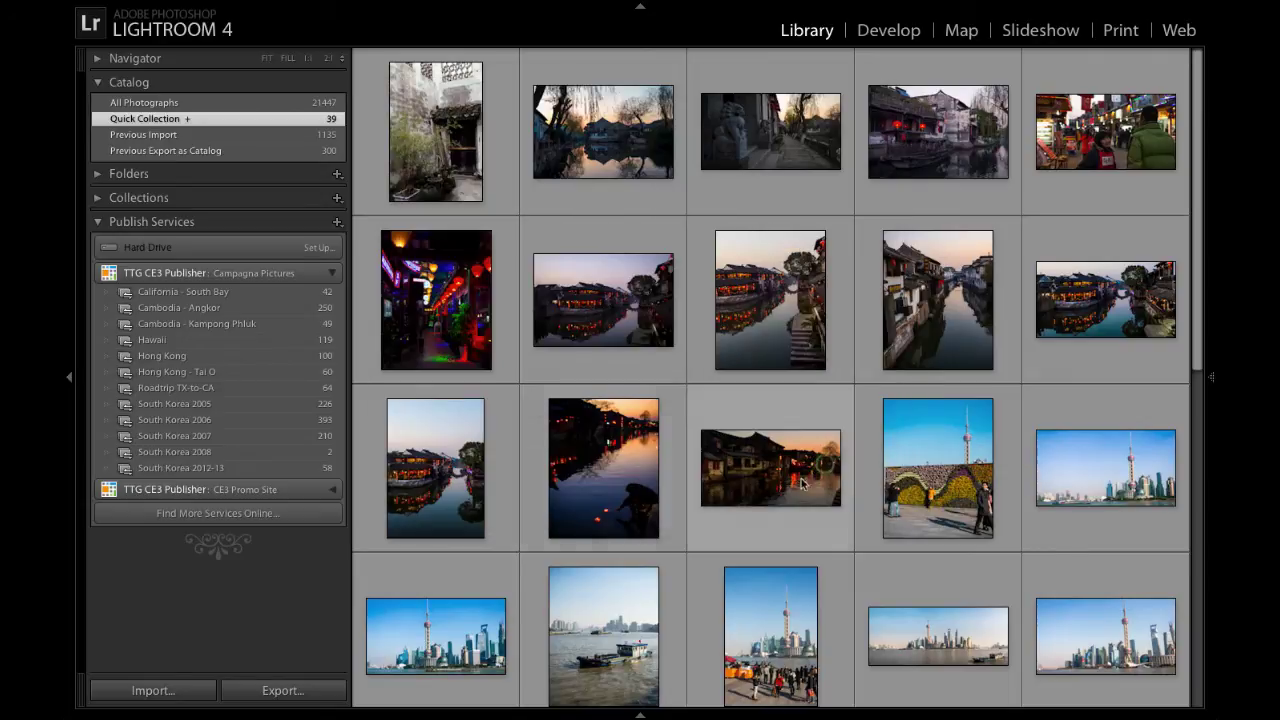
Step: Add two Xitang photos from the Quick Collection to the China album and publish them
{"action": "left_click", "coordinate": [220, 343]}
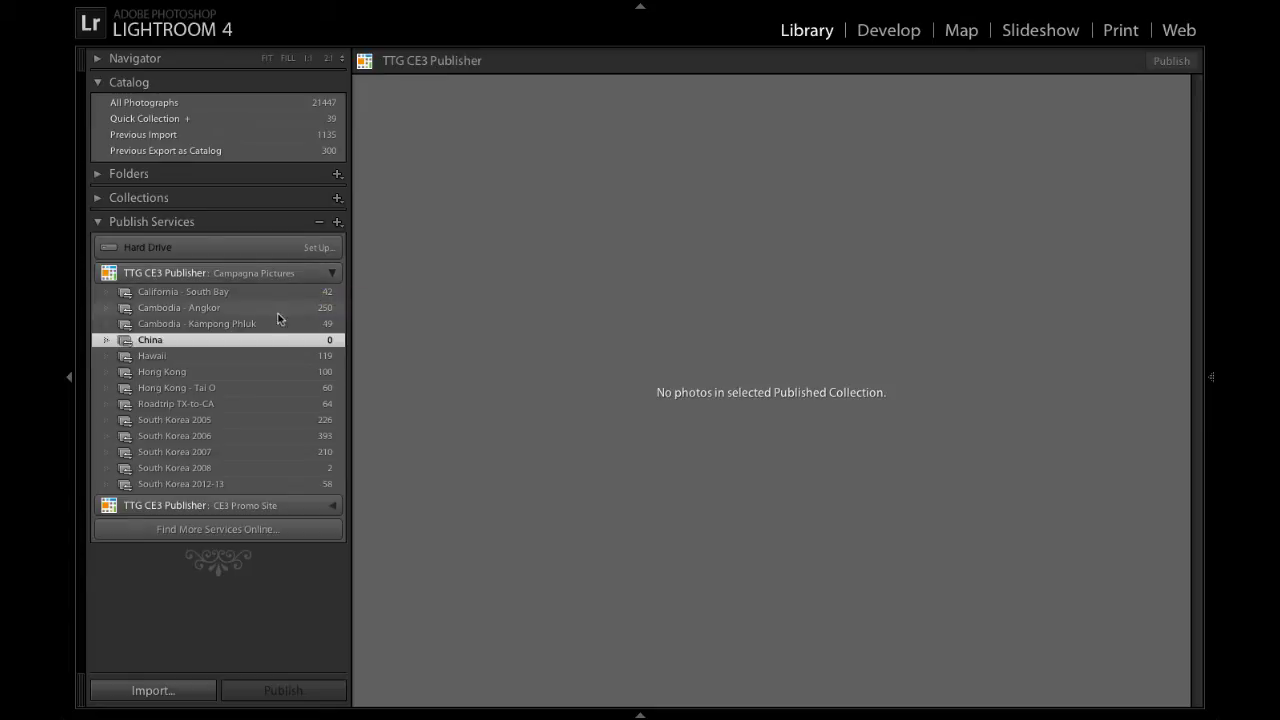
{"action": "left_click", "coordinate": [231, 122]}
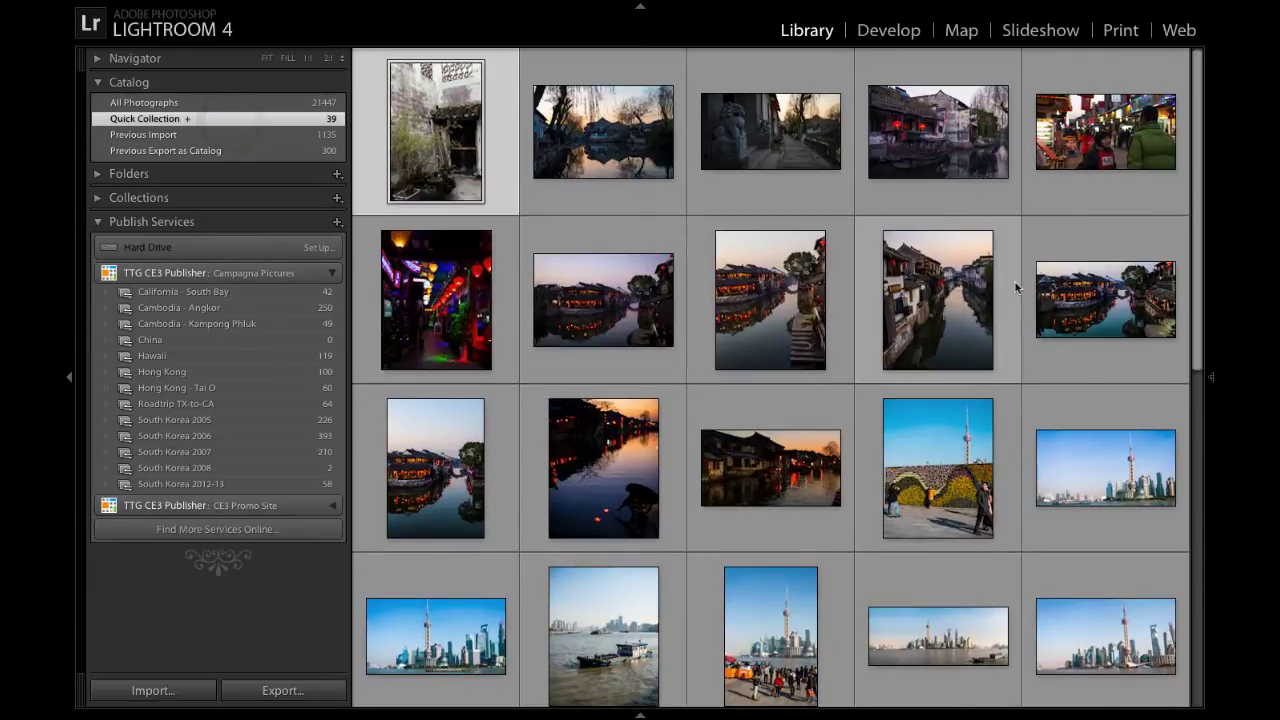
{"action": "left_click", "coordinate": [940, 147]}
{"action": "left_click", "coordinate": [1110, 300], "text": "ctrl"}
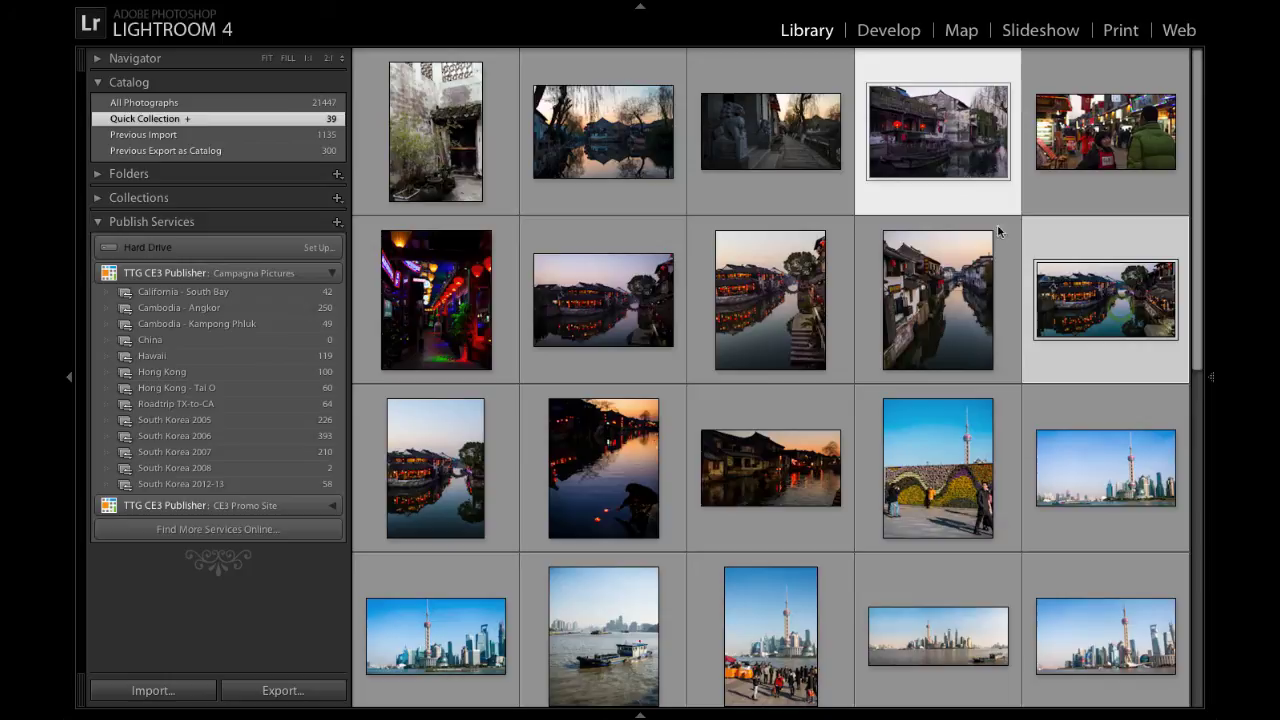
{"action": "left_click_drag", "start_coordinate": [1120, 304], "coordinate": [256, 340]}
{"action": "left_click", "coordinate": [256, 340]}
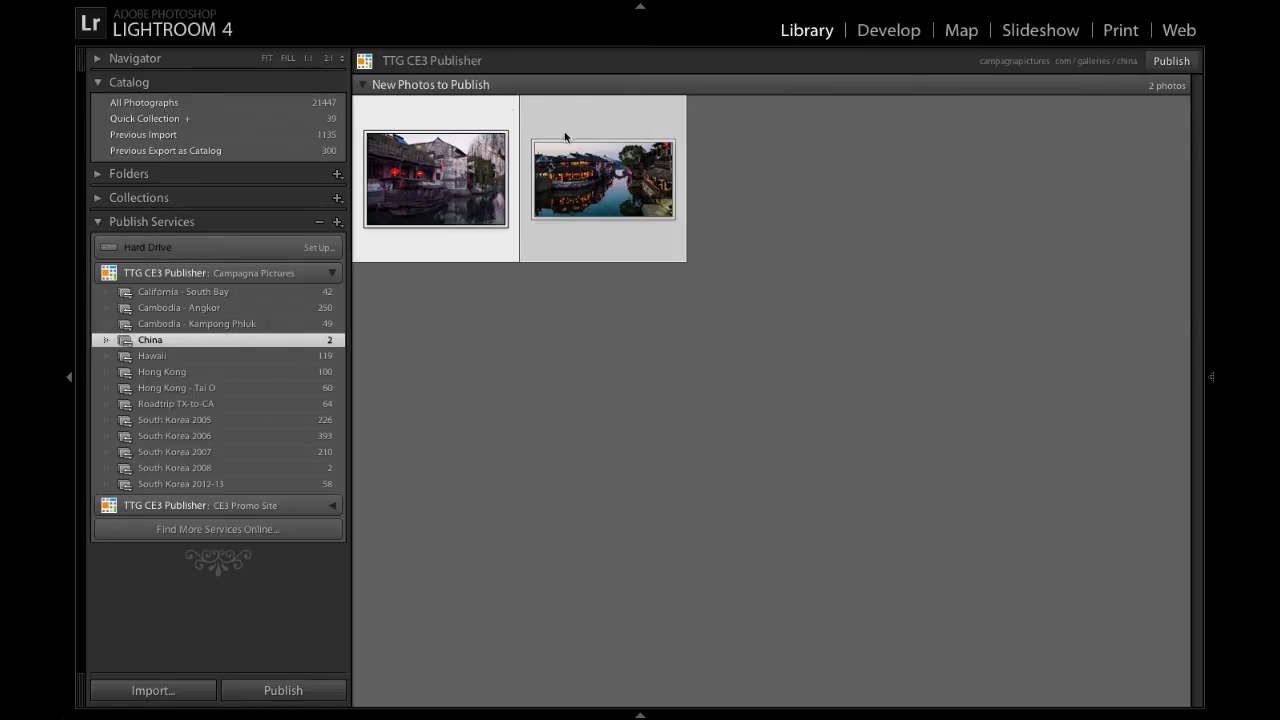
{"action": "left_click", "coordinate": [1168, 61]}
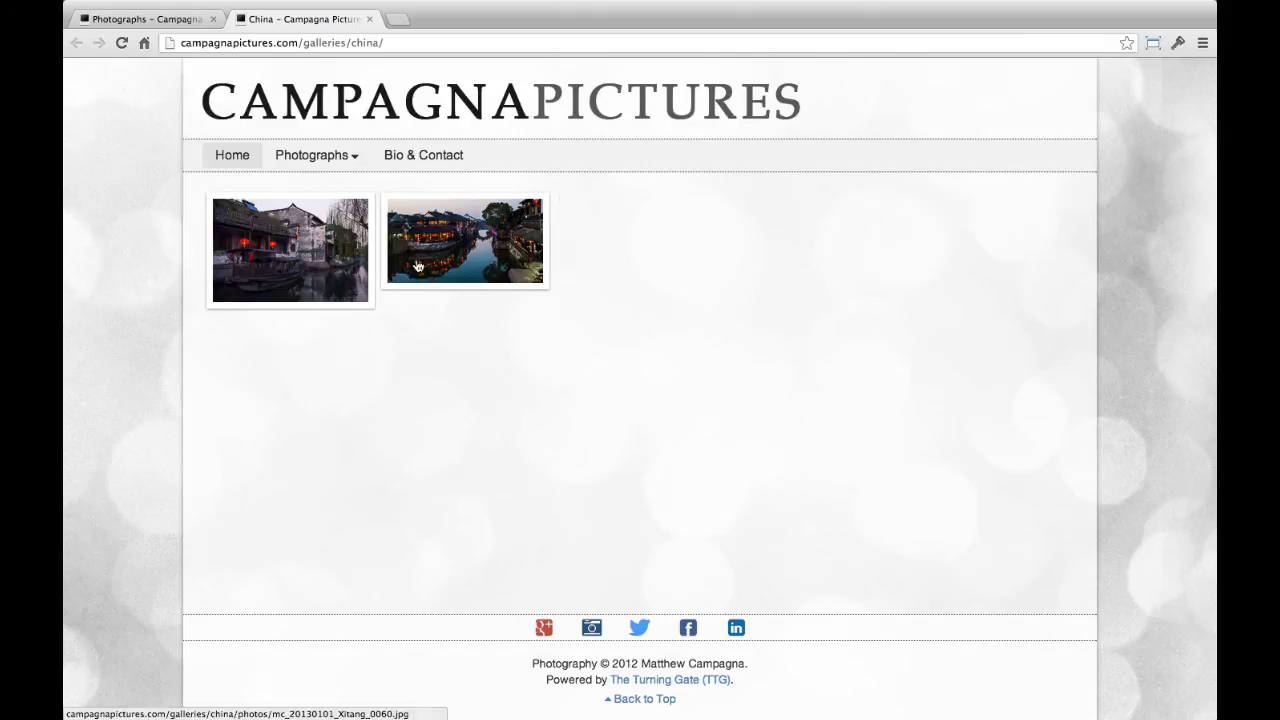
{"action": "left_click", "coordinate": [330, 266]}
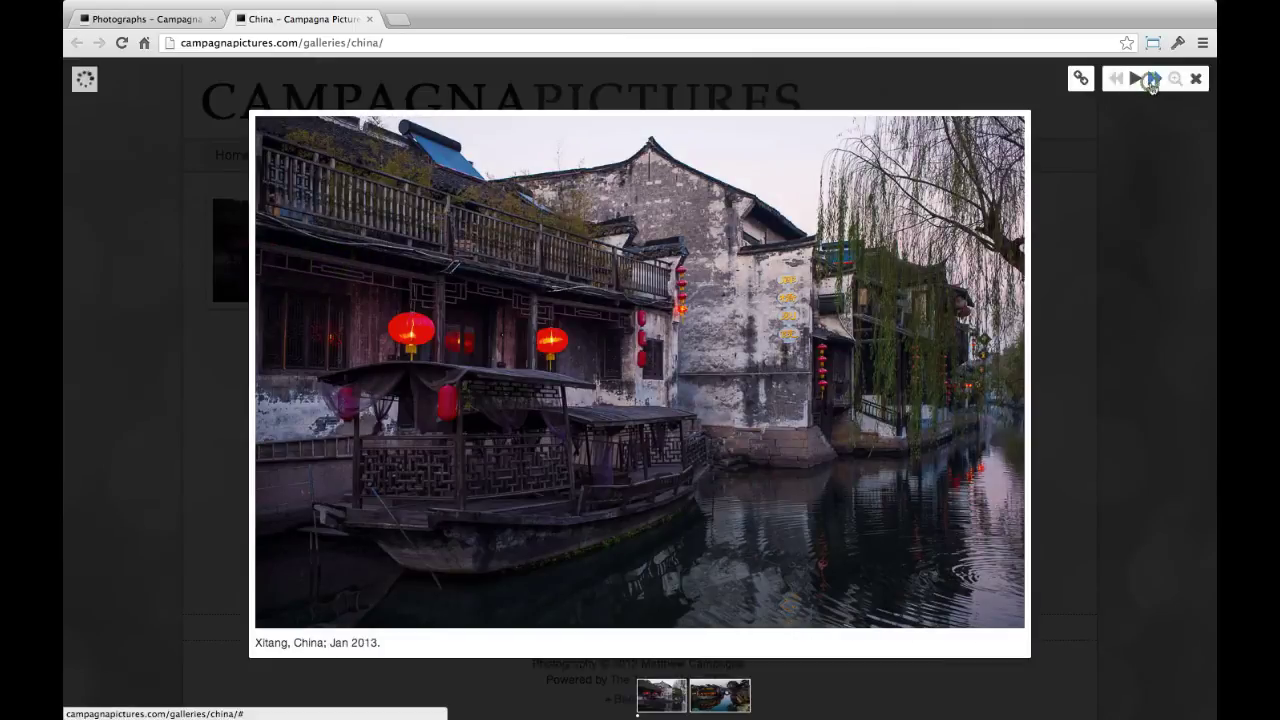
{"action": "left_click", "coordinate": [1150, 82]}
{"action": "left_click", "coordinate": [598, 380]}
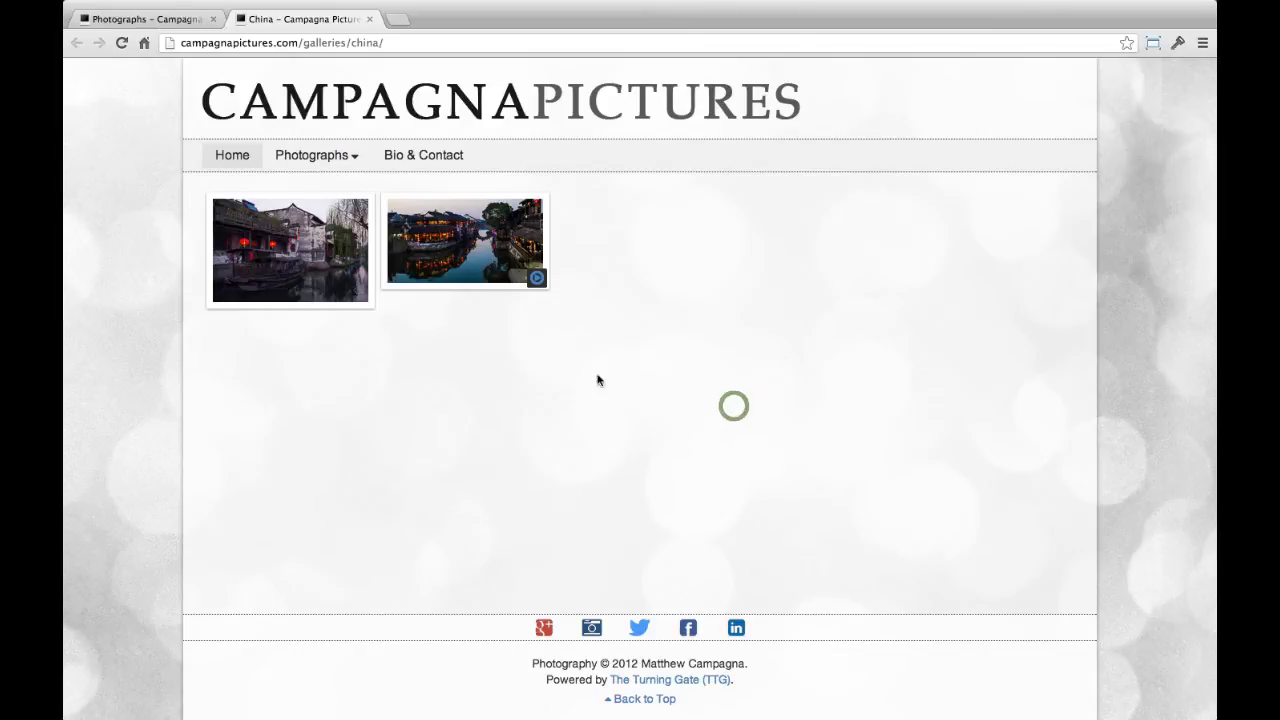
{"action": "left_click", "coordinate": [323, 152]}
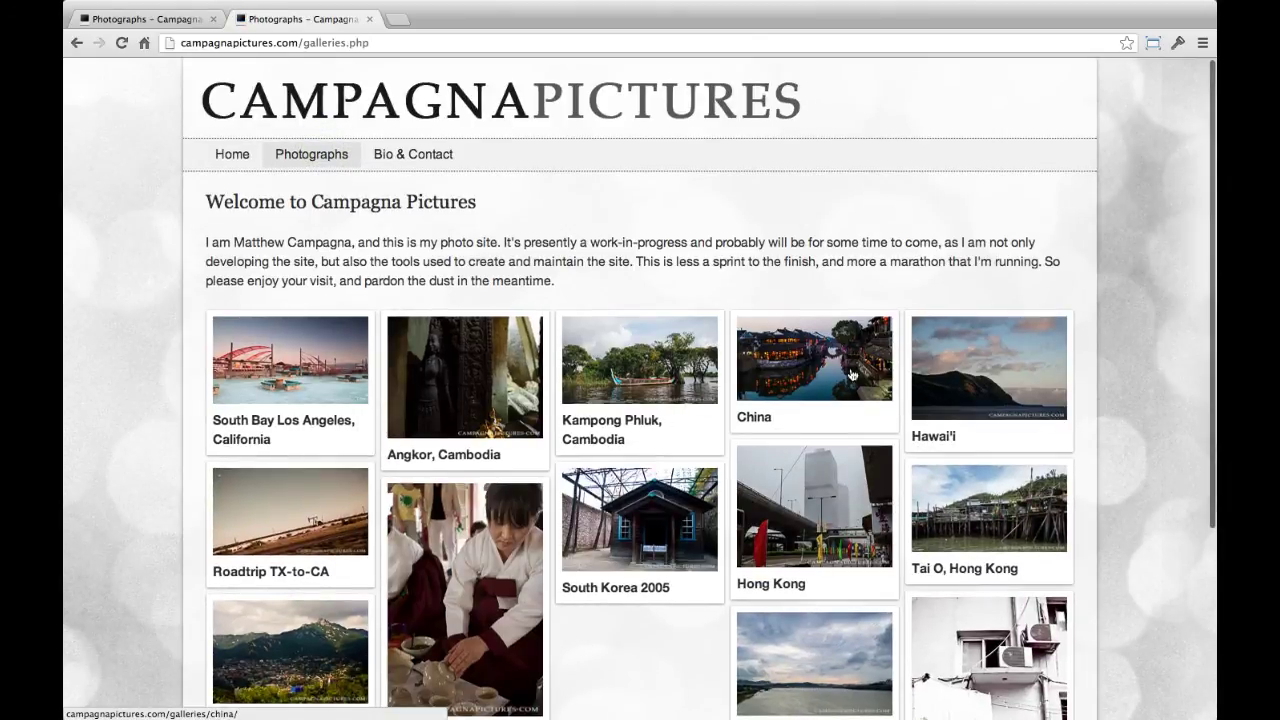
{"action": "left_click", "coordinate": [816, 381]}
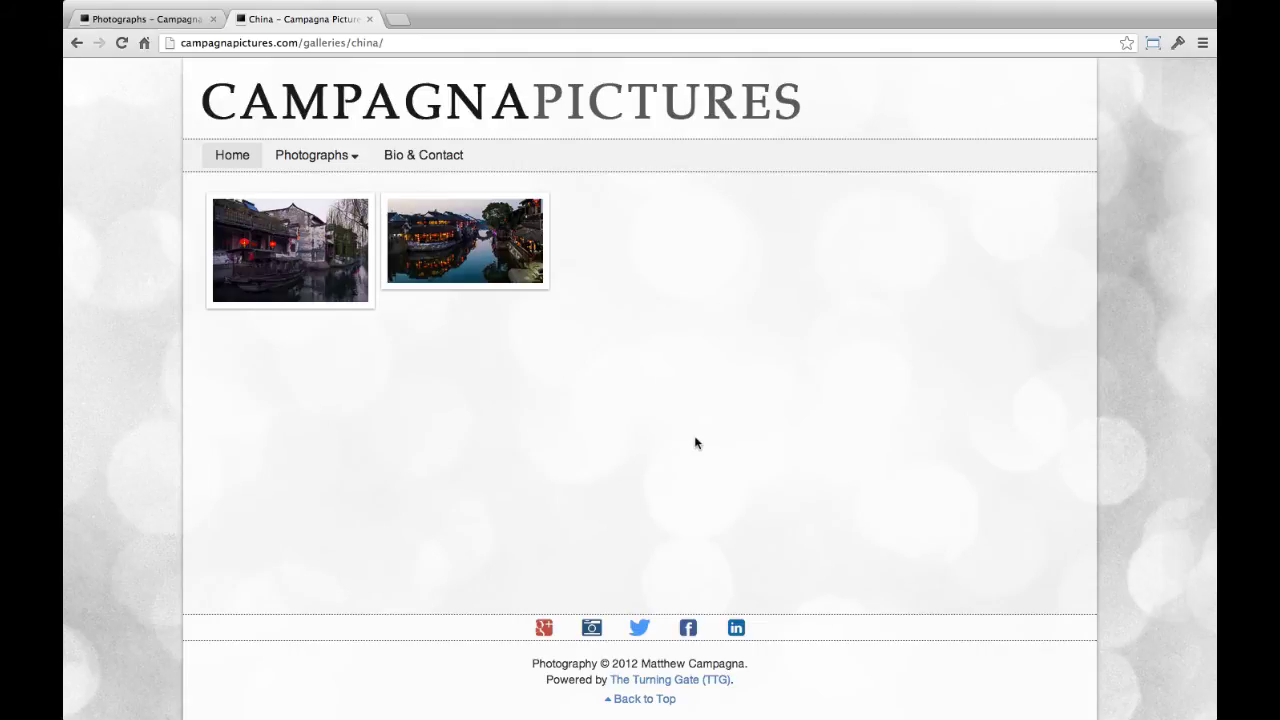
{"action": "key", "text": "super+Tab"}
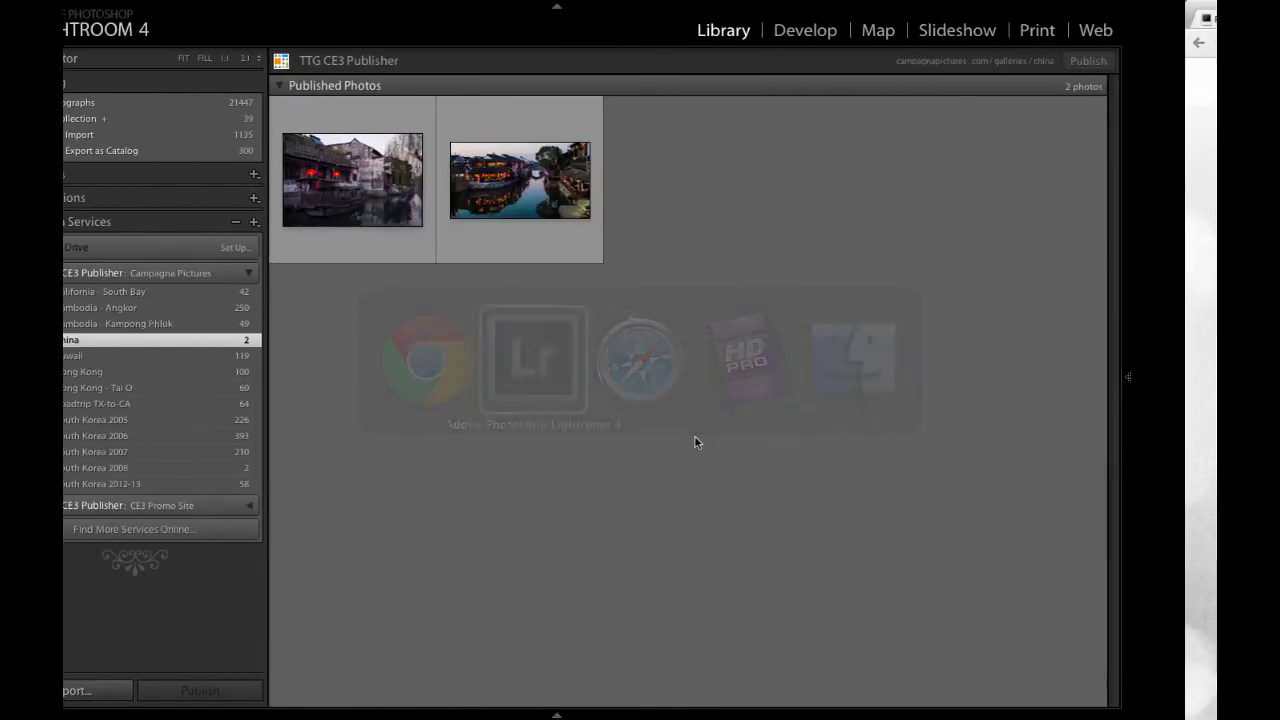
Step: Convert the first Xitang canal photo to B&W in Develop and return to the grid
{"action": "left_click", "coordinate": [433, 194]}
{"action": "key", "text": "d"}
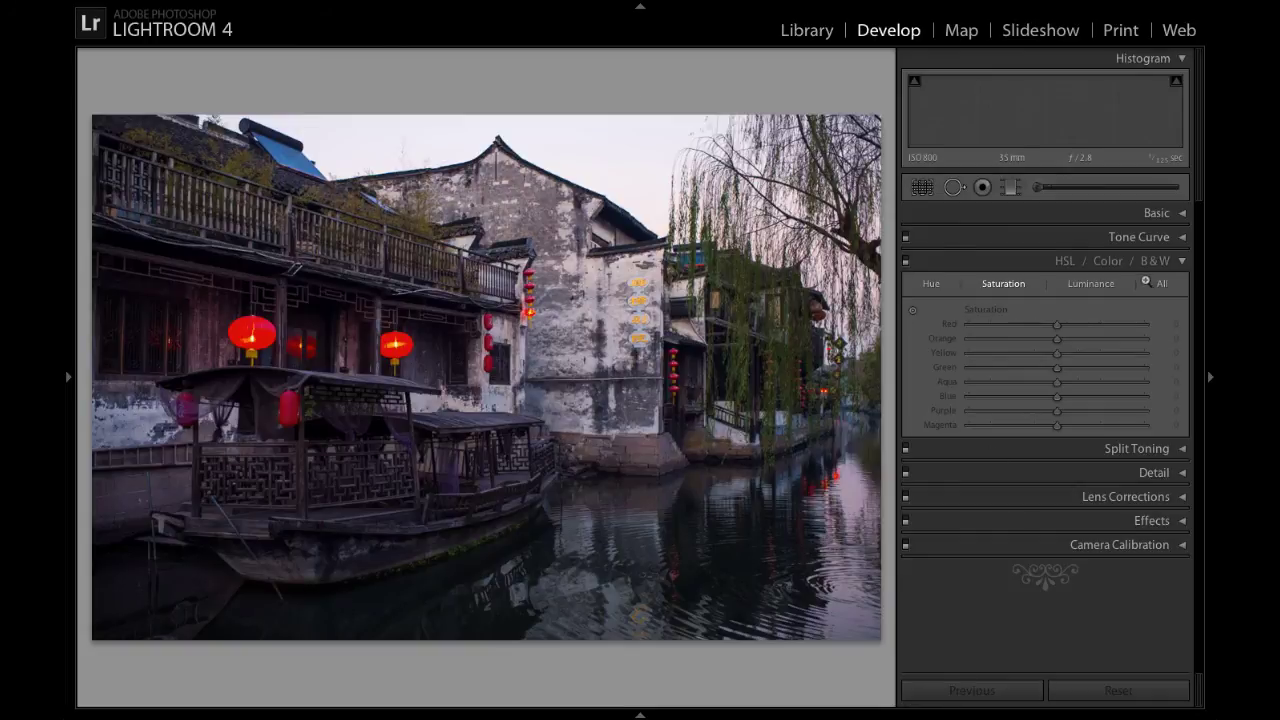
{"action": "left_click", "coordinate": [1155, 261]}
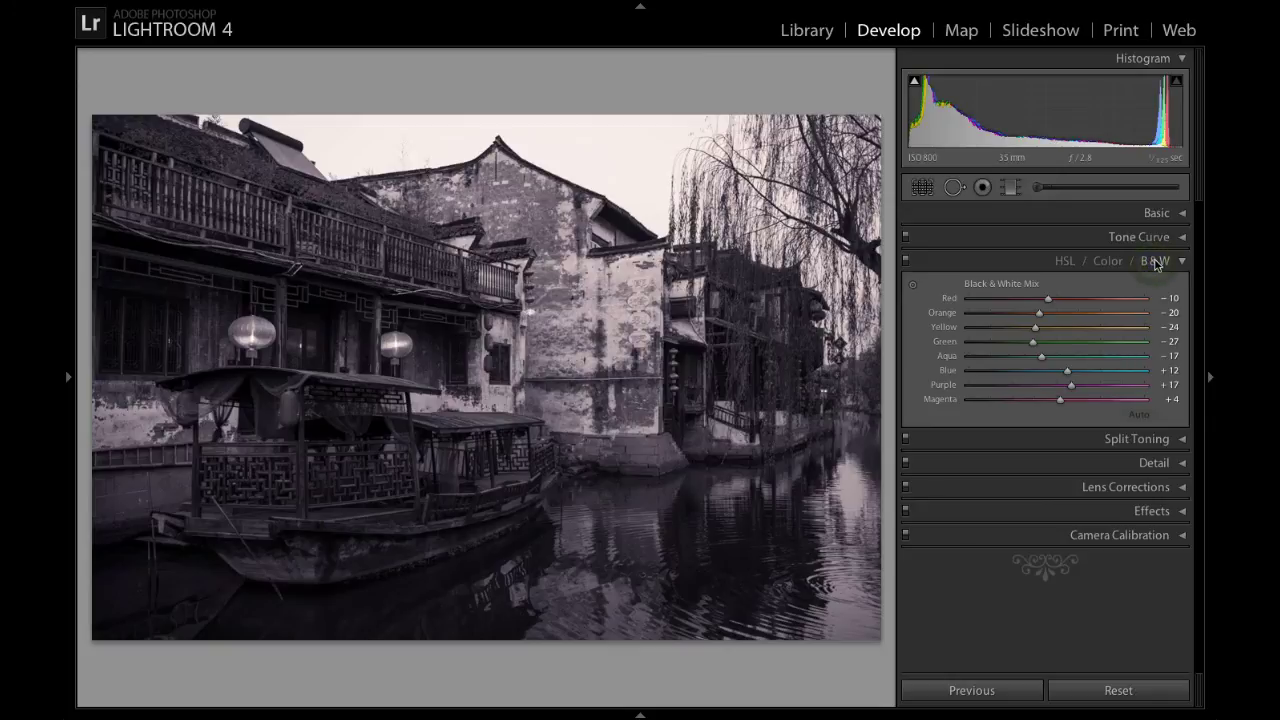
{"action": "key", "text": "g"}
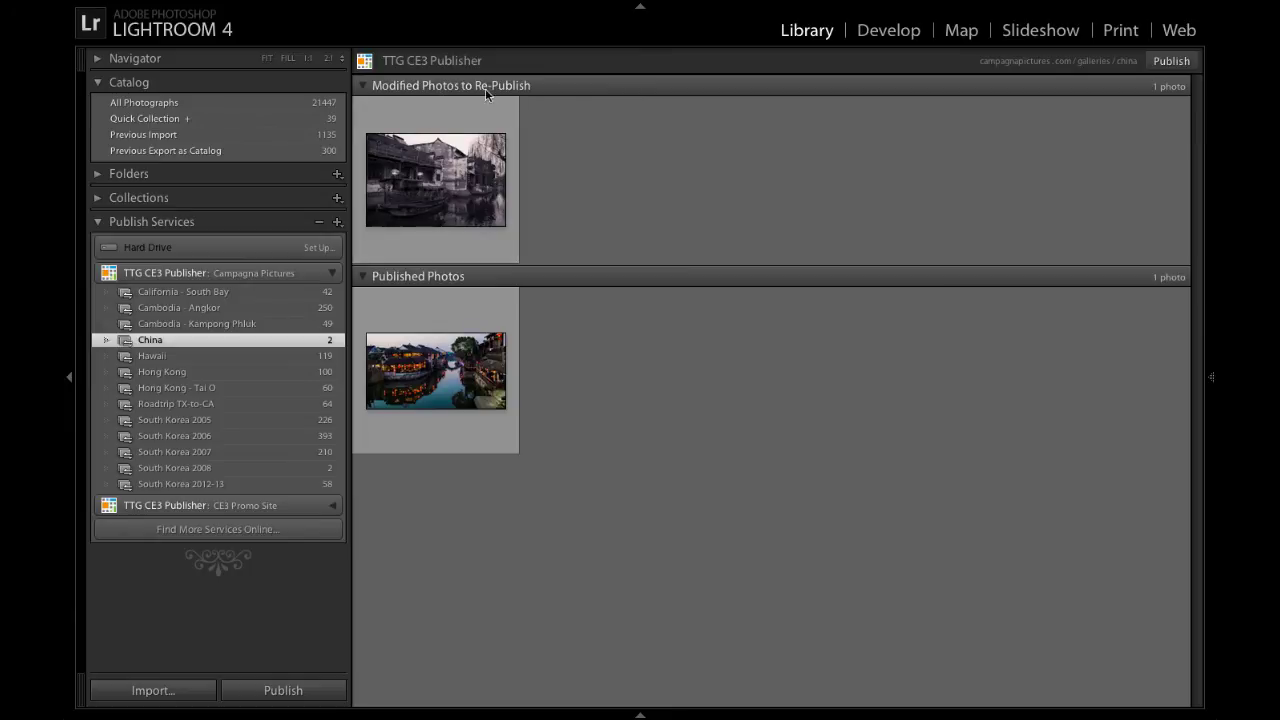
Step: Re-publish the modified black-and-white canal photo to the China gallery
{"action": "left_click", "coordinate": [1170, 61]}
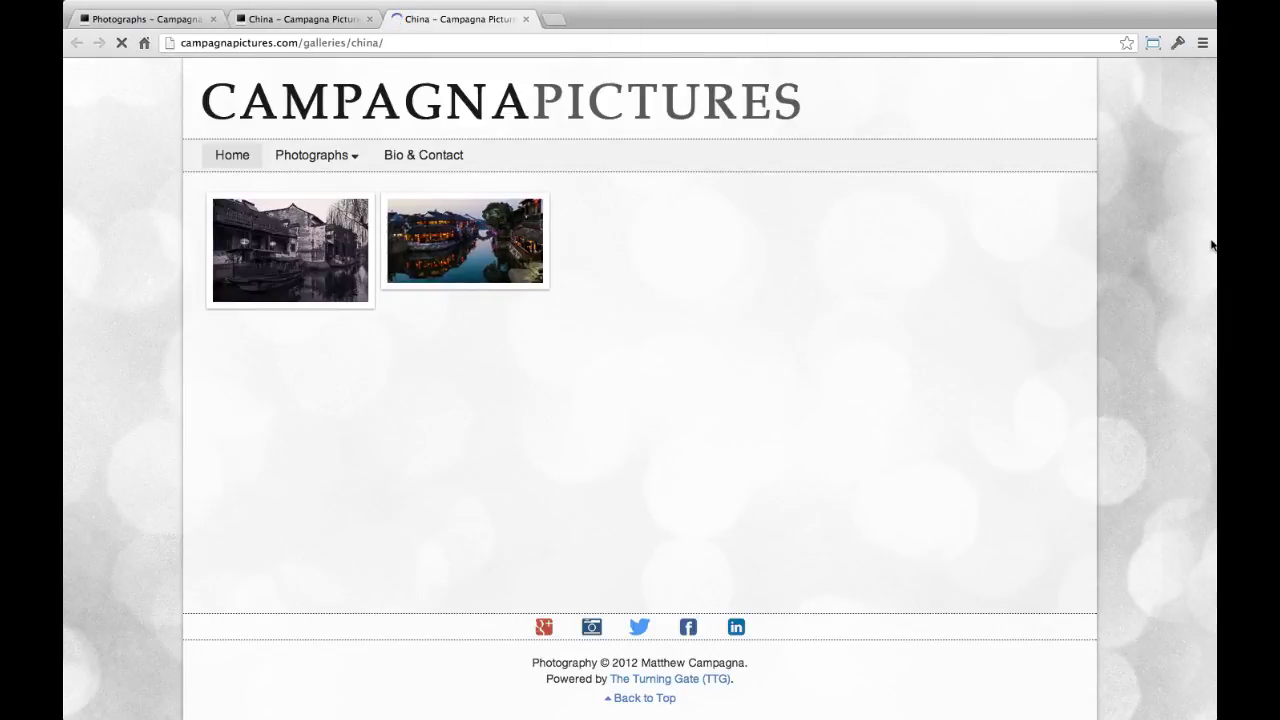
Step: View the black-and-white canal photo enlarged in the gallery, close it, and return to Lightroom
{"action": "left_click", "coordinate": [362, 265]}
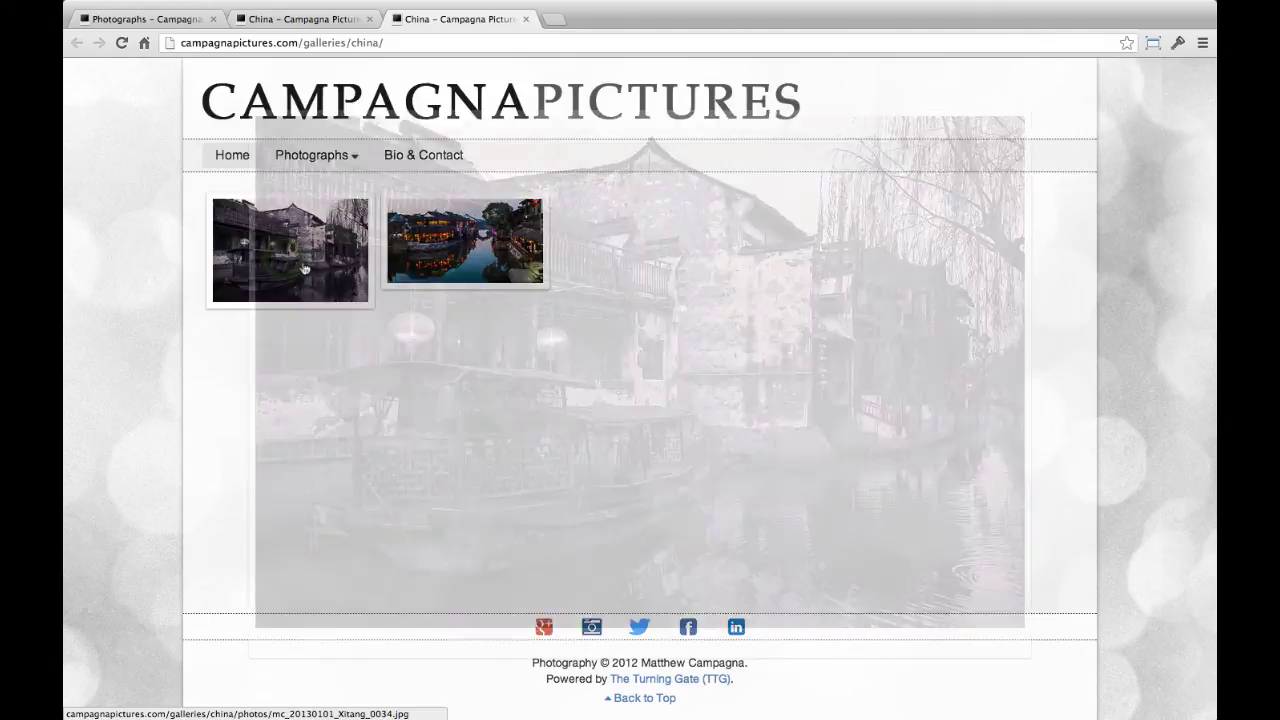
{"action": "left_click", "coordinate": [757, 299]}
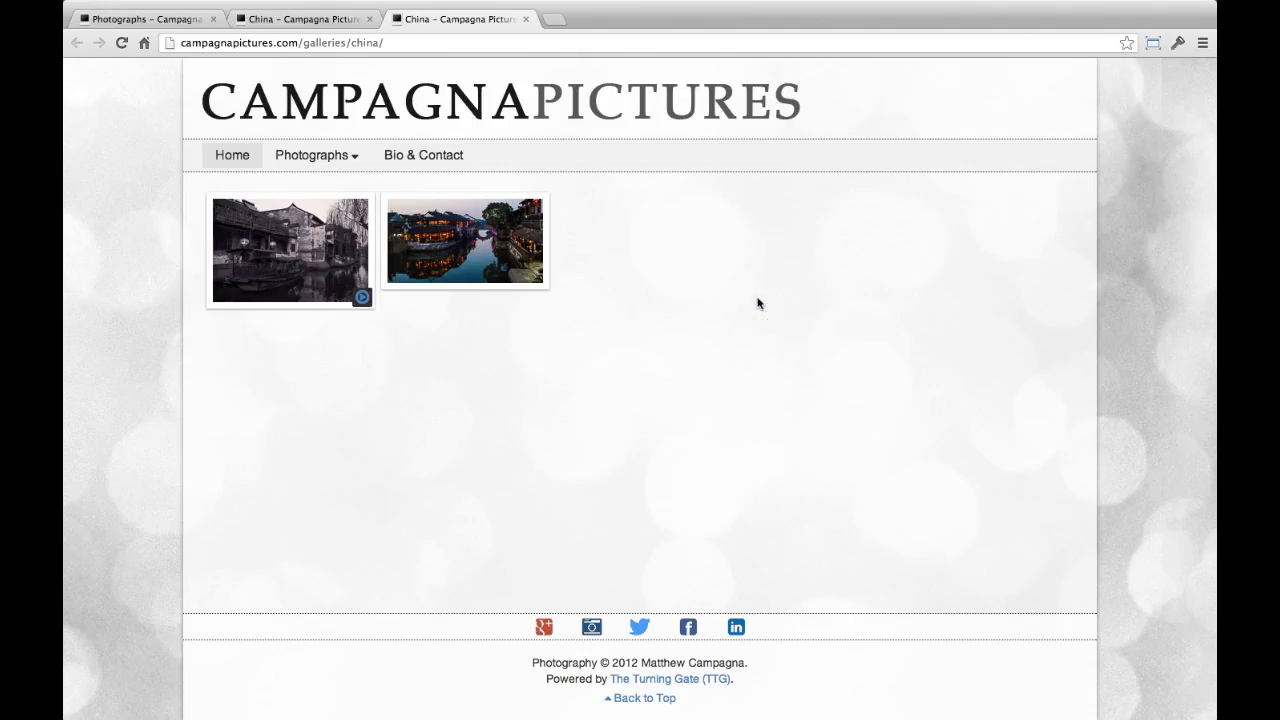
{"action": "key", "text": "super+Tab"}
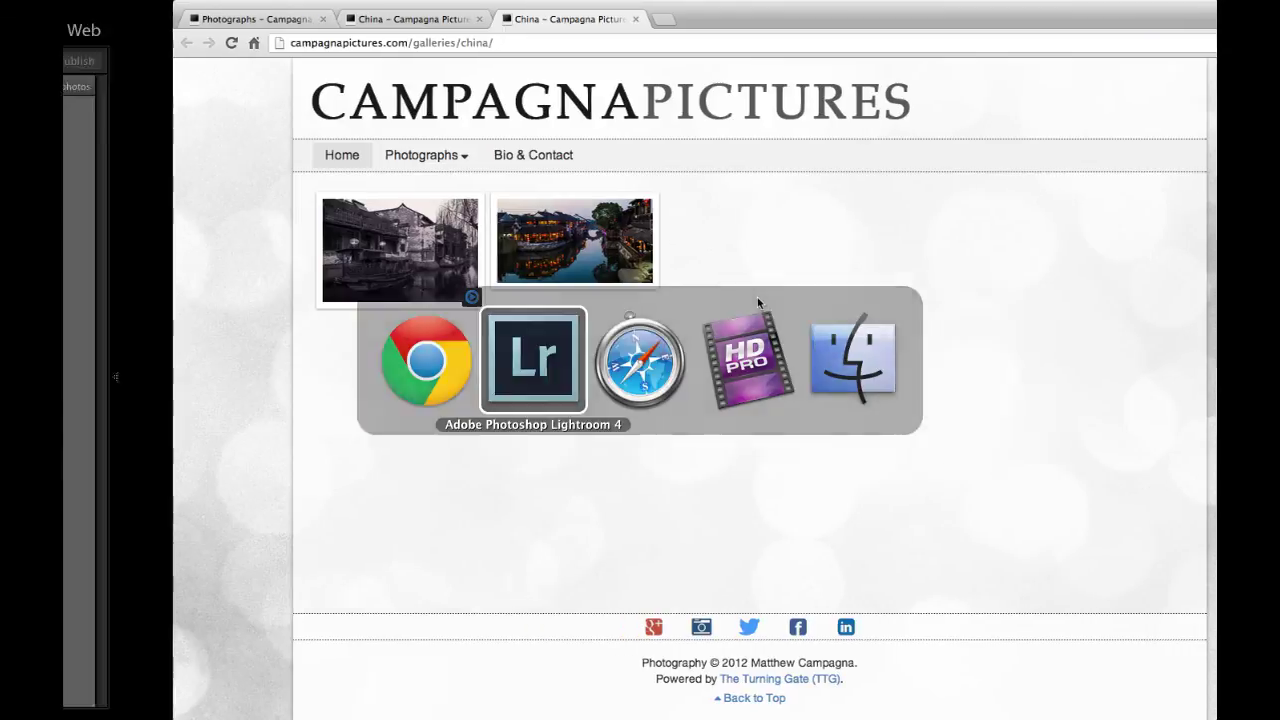
Step: Restore the canal photo's colour with HSL, deselect it in the grid, then switch to Chrome
{"action": "left_click", "coordinate": [428, 194]}
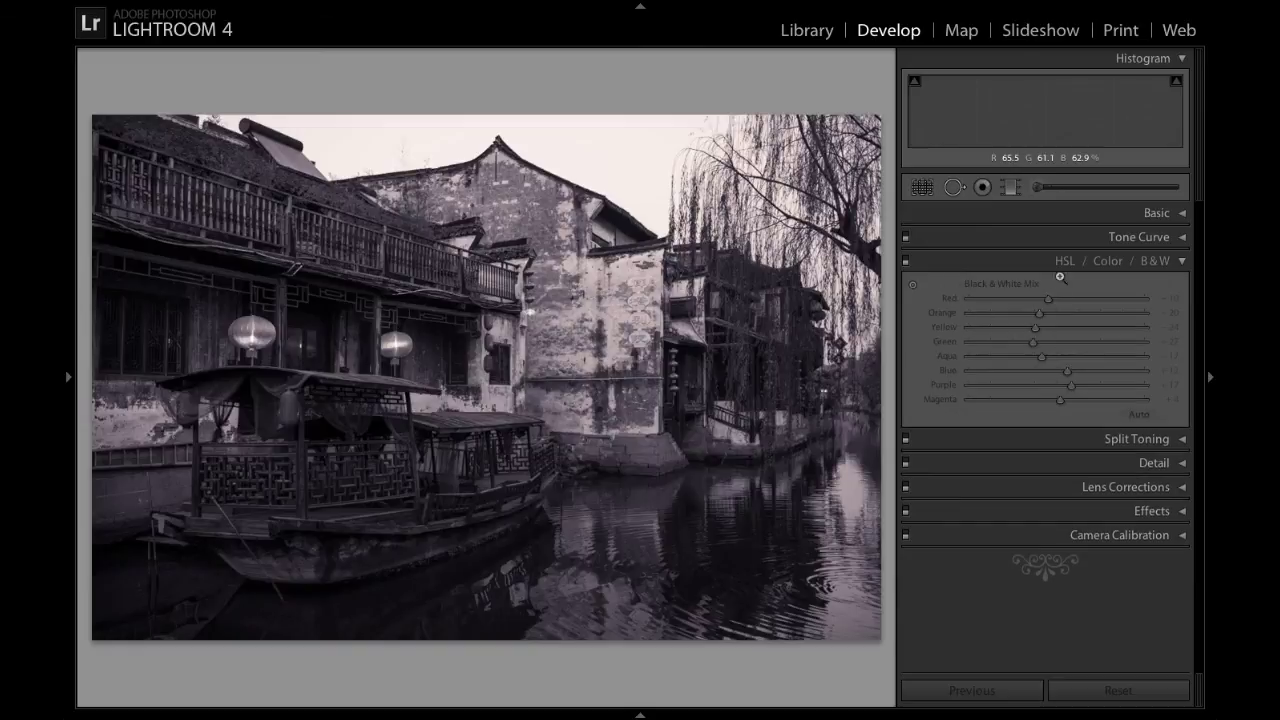
{"action": "left_click", "coordinate": [1063, 260]}
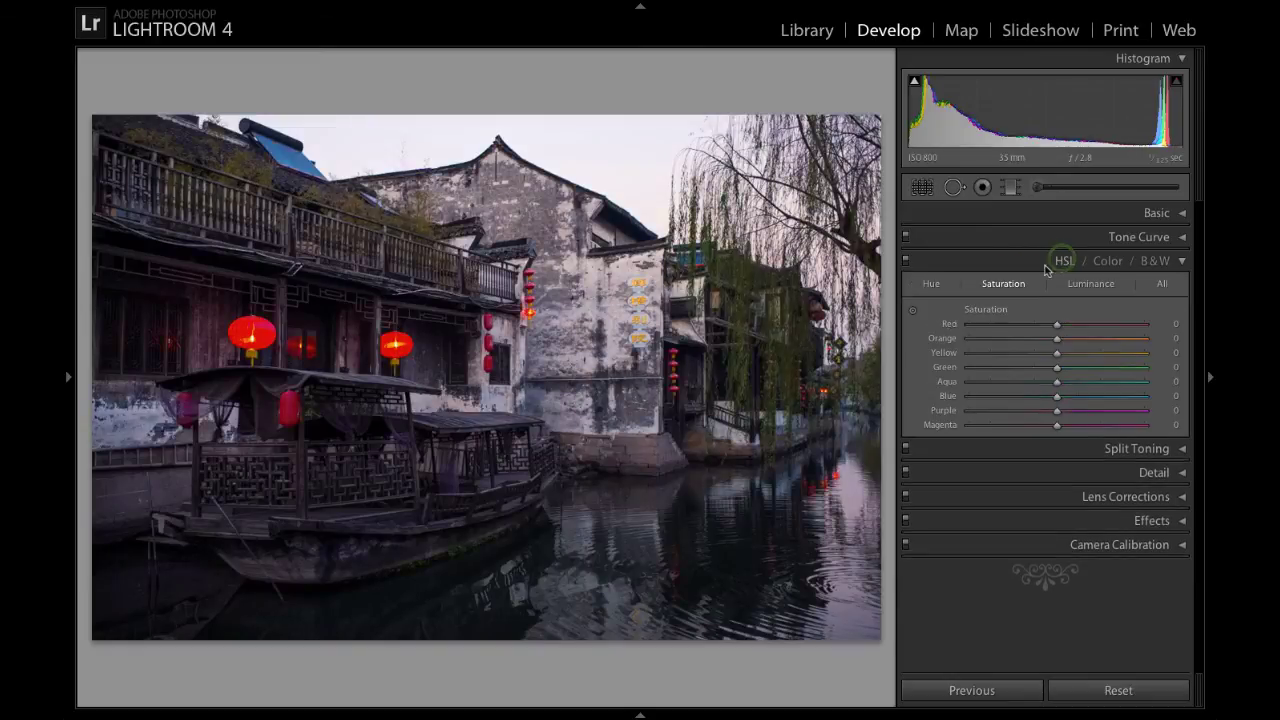
{"action": "key", "text": "g"}
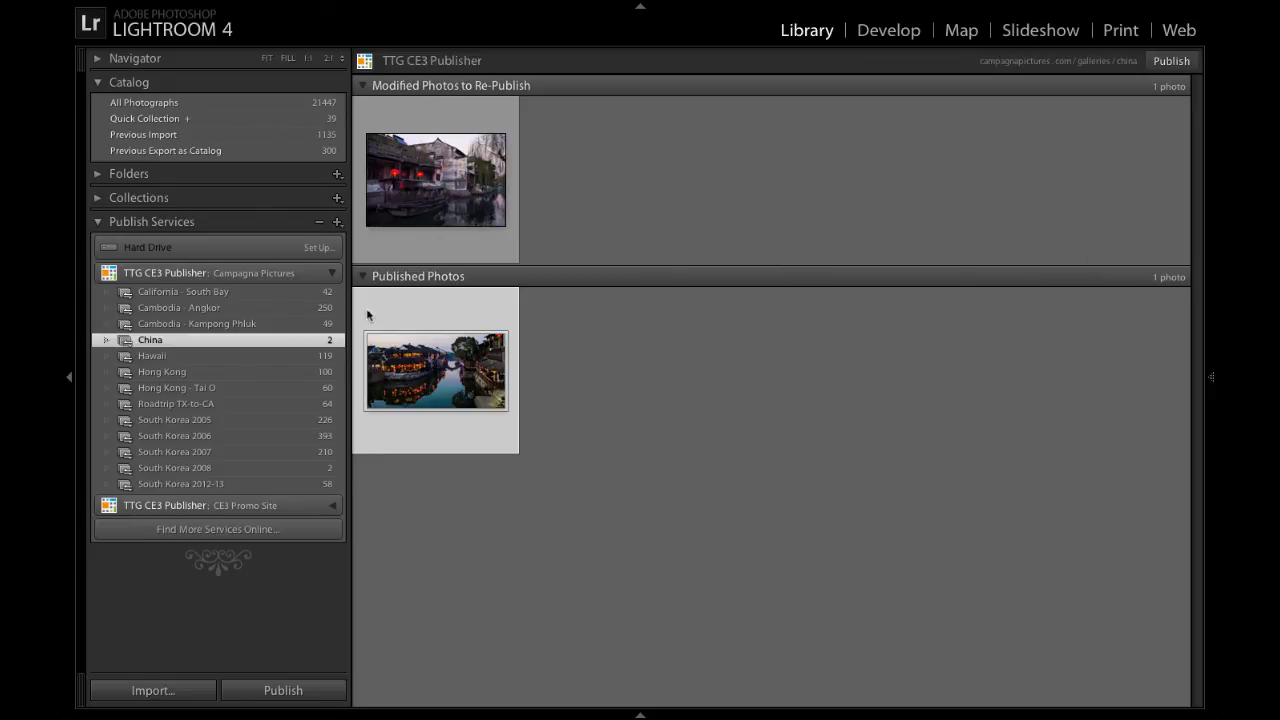
{"action": "left_click", "coordinate": [589, 191]}
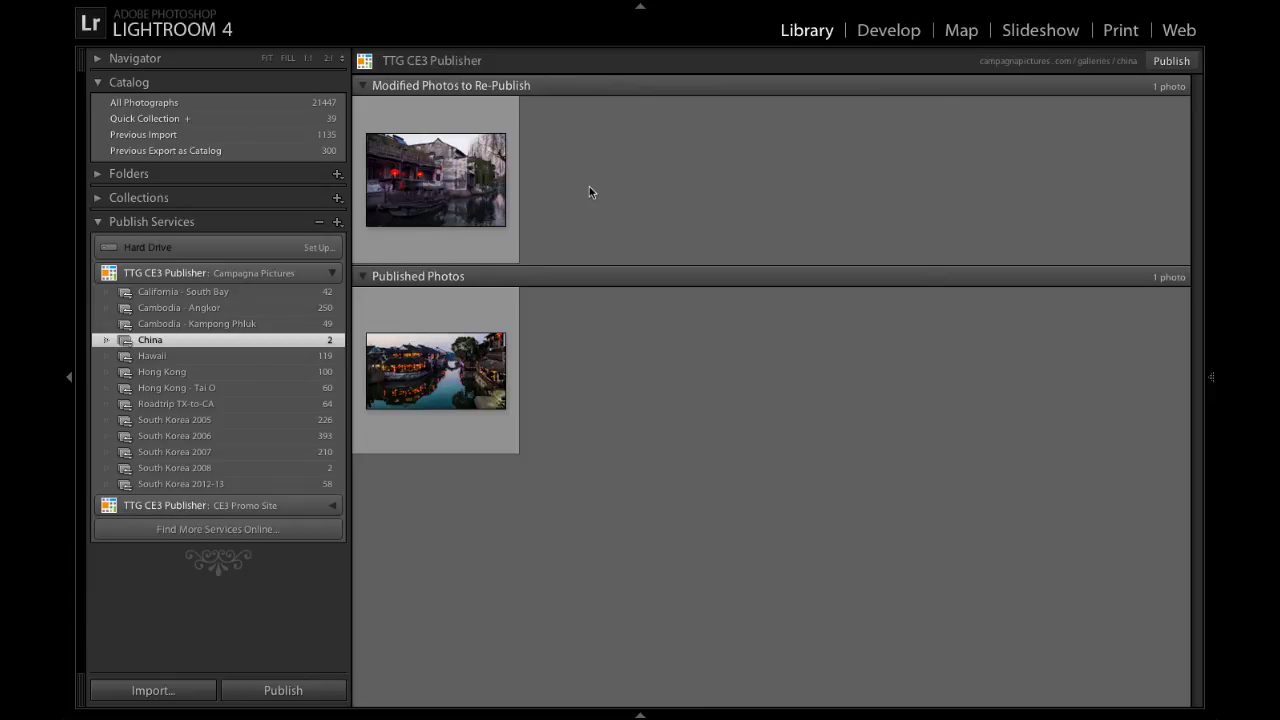
{"action": "key", "text": "super+Tab"}
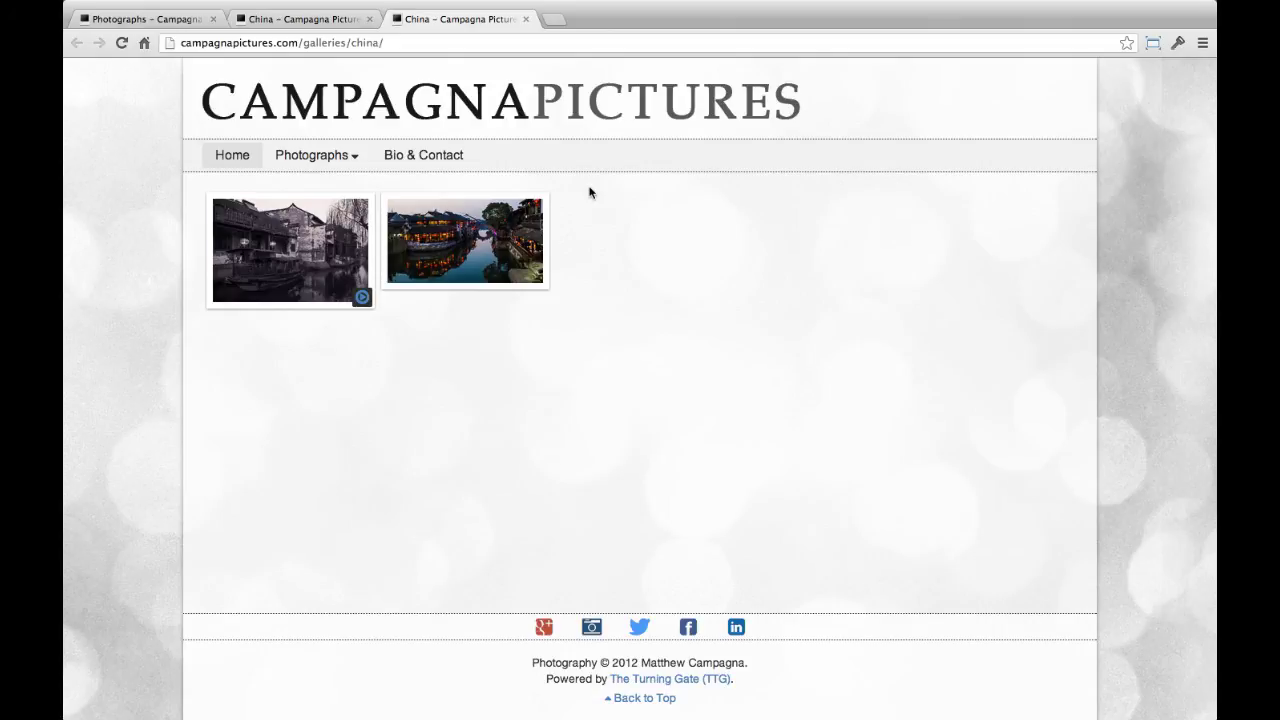